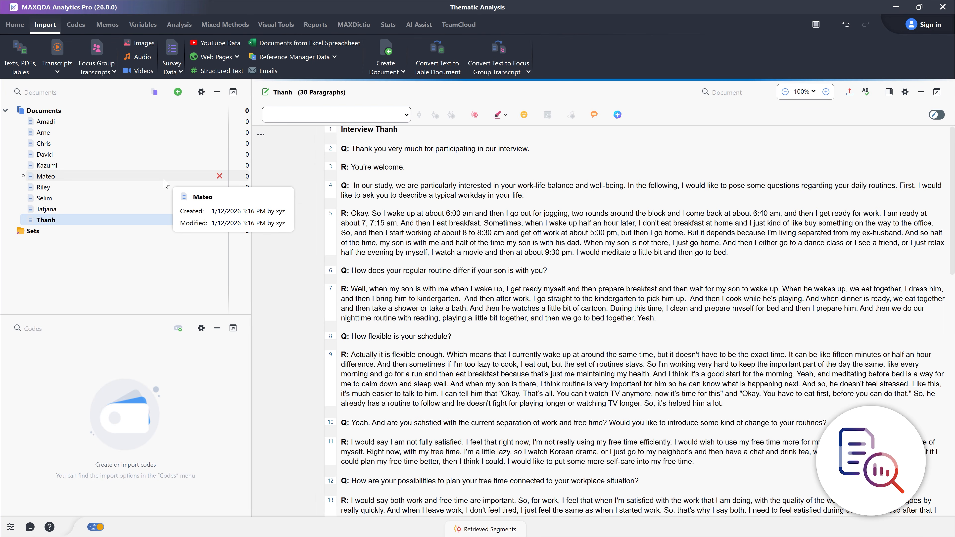
Create a new document group and name it "Interviews Berlin"
{"action": "right_click", "coordinate": [48, 112]}
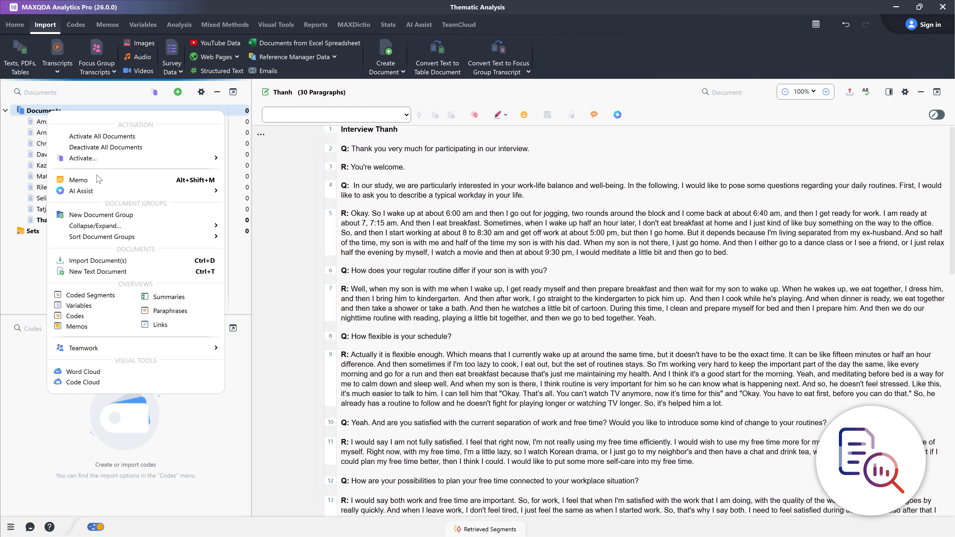
{"action": "left_click", "coordinate": [101, 215]}
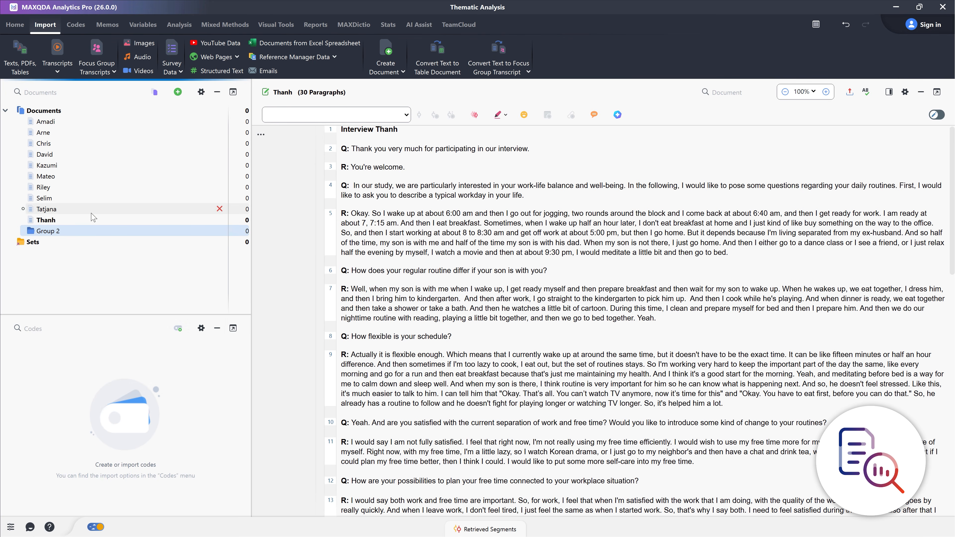
{"action": "left_click", "coordinate": [47, 231]}
{"action": "key", "text": "BackSpace"}
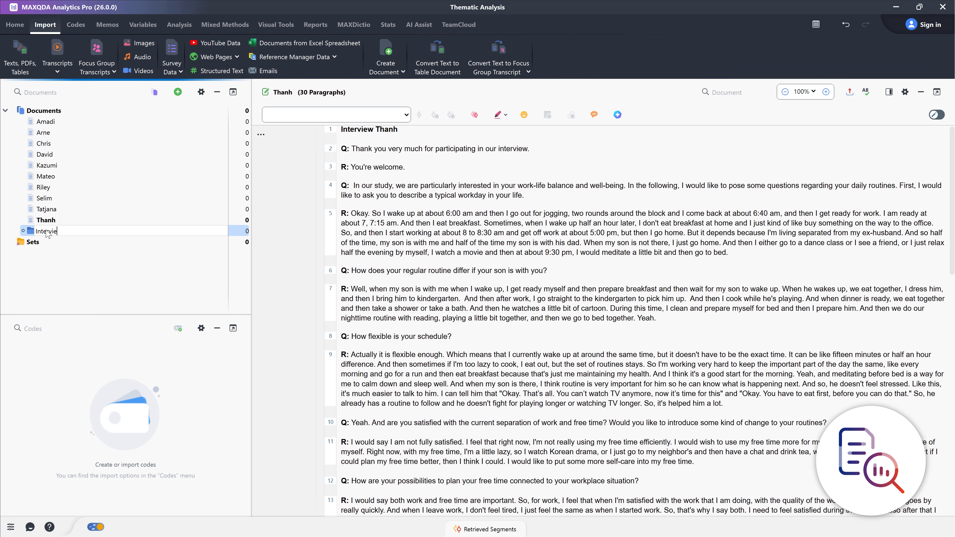
{"action": "key", "text": "Return"}
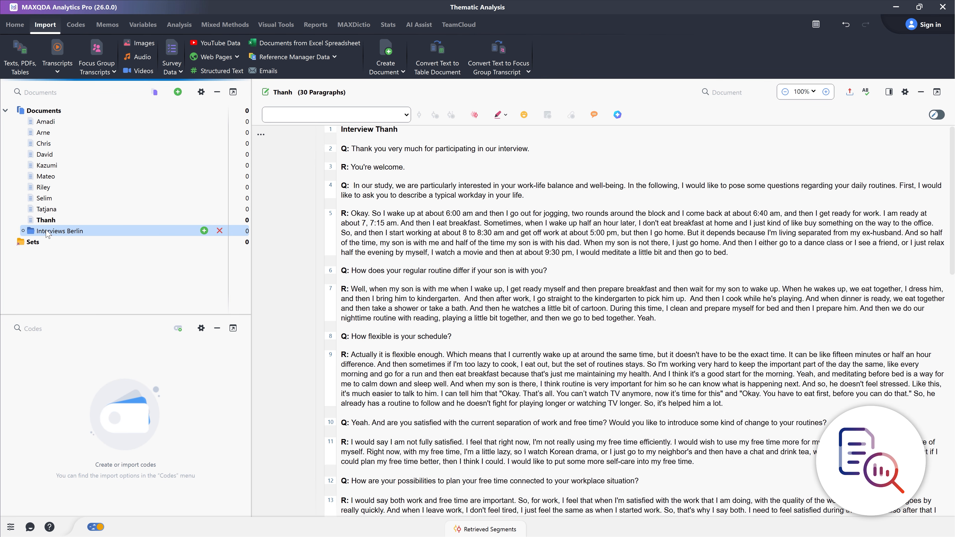
Move the Berlin interview documents one after another into the "Interviews Berlin" group
{"action": "left_click_drag", "start_coordinate": [43, 143], "coordinate": [57, 223]}
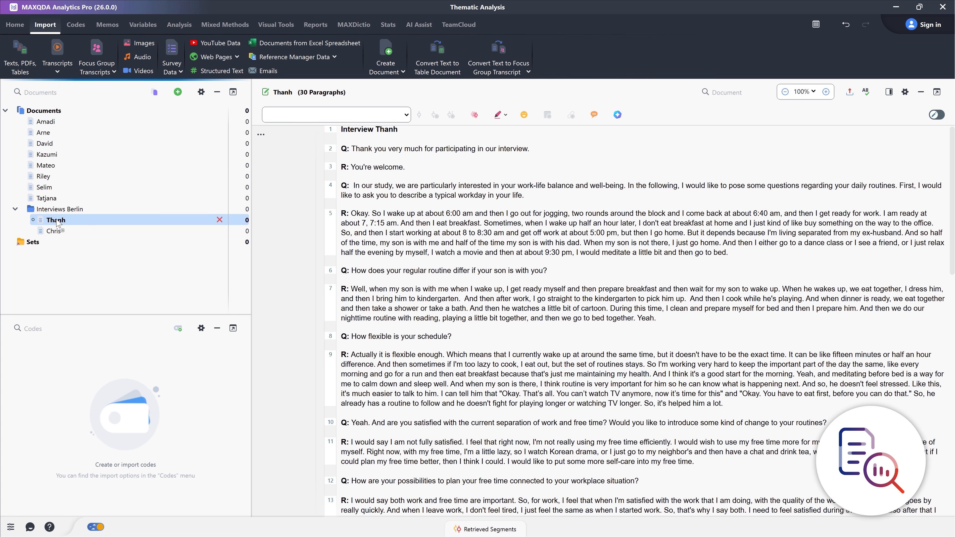
{"action": "left_click_drag", "start_coordinate": [43, 176], "coordinate": [57, 213]}
{"action": "left_click_drag", "start_coordinate": [44, 177], "coordinate": [55, 188]}
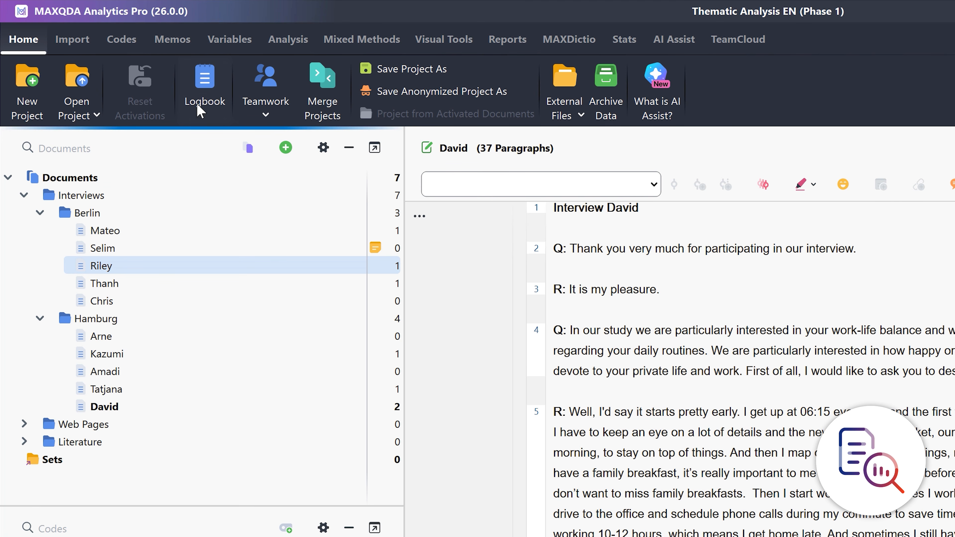
Set the Age variable of the second listed Berlin interview to 27 in the data editor for document variables
{"action": "left_click", "coordinate": [234, 44]}
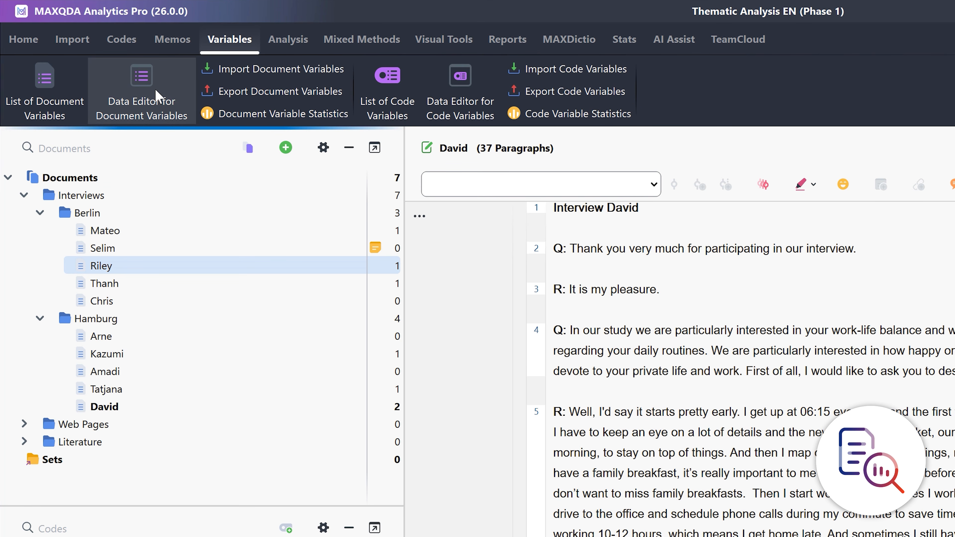
{"action": "left_click", "coordinate": [156, 96]}
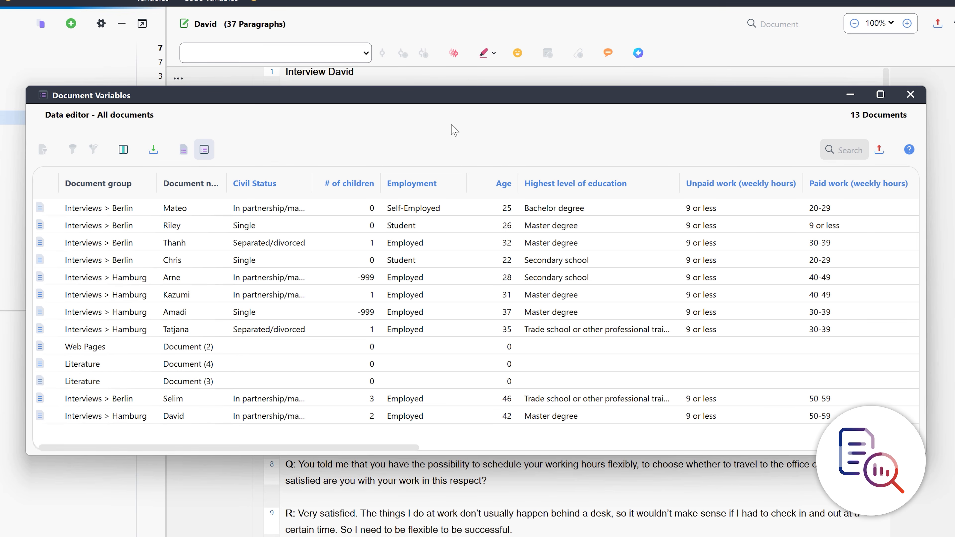
{"action": "double_click", "coordinate": [507, 226]}
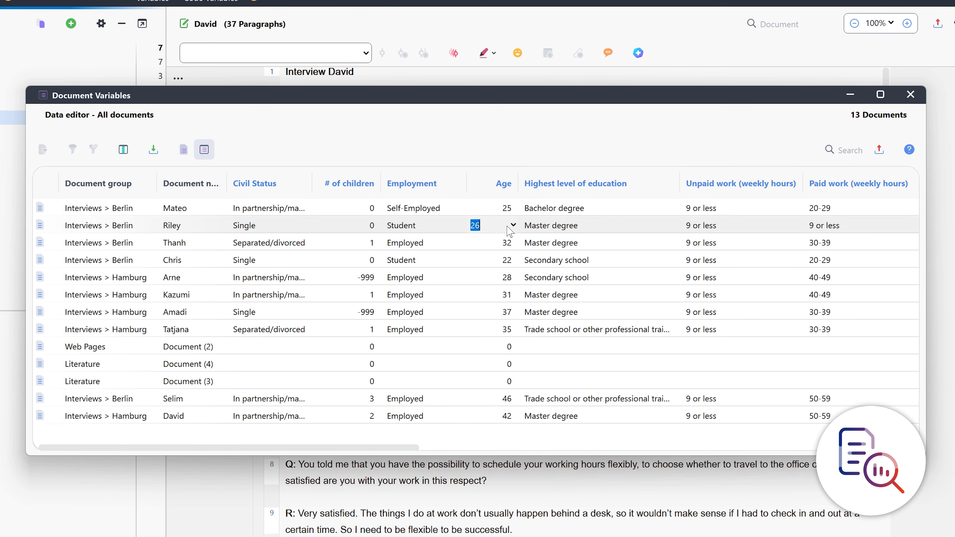
{"action": "left_click", "coordinate": [503, 209]}
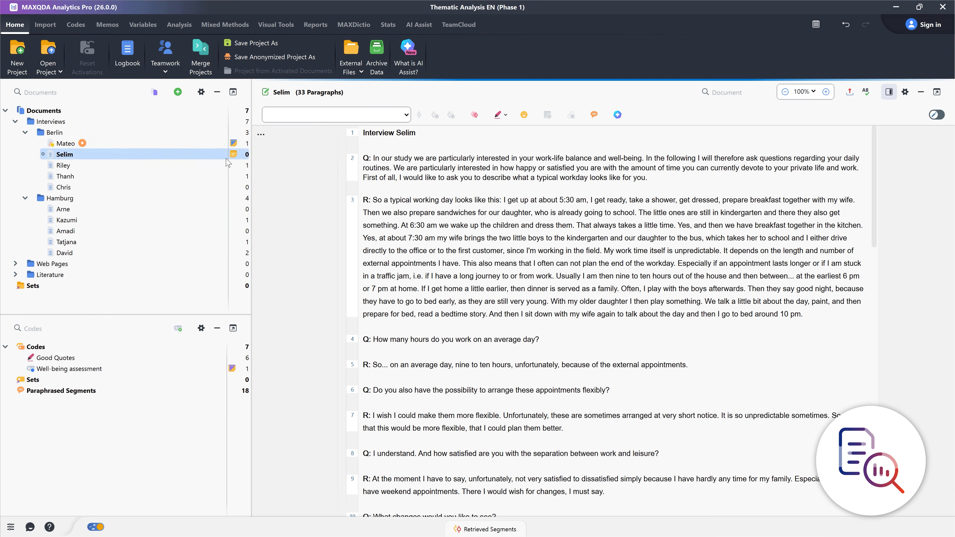
Open the third interview in the Berlin group and enlarge its text display to 120%
{"action": "left_click", "coordinate": [241, 164]}
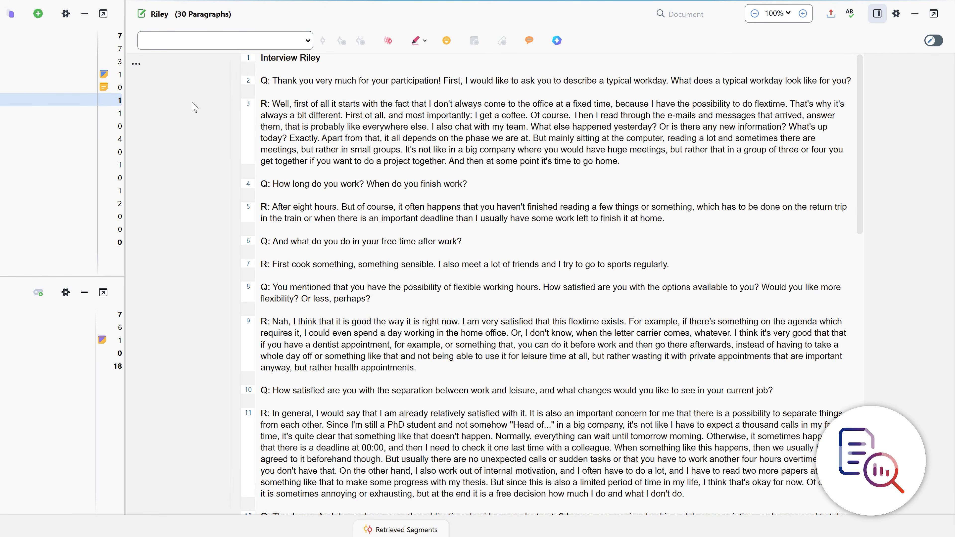
{"action": "left_click", "coordinate": [803, 13]}
{"action": "left_click", "coordinate": [802, 13]}
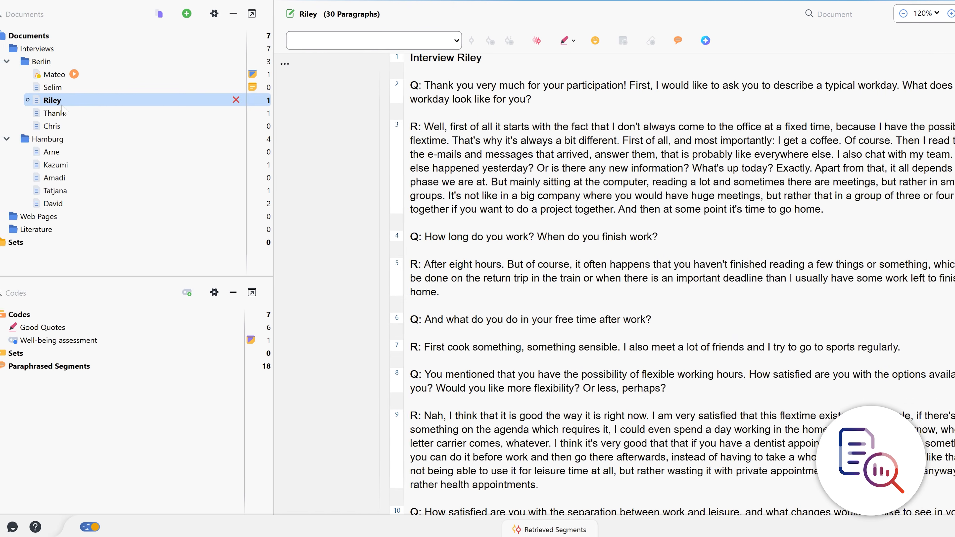
Open the fourth interview of the Berlin group in a new tab beside the current document
{"action": "right_click", "coordinate": [70, 113]}
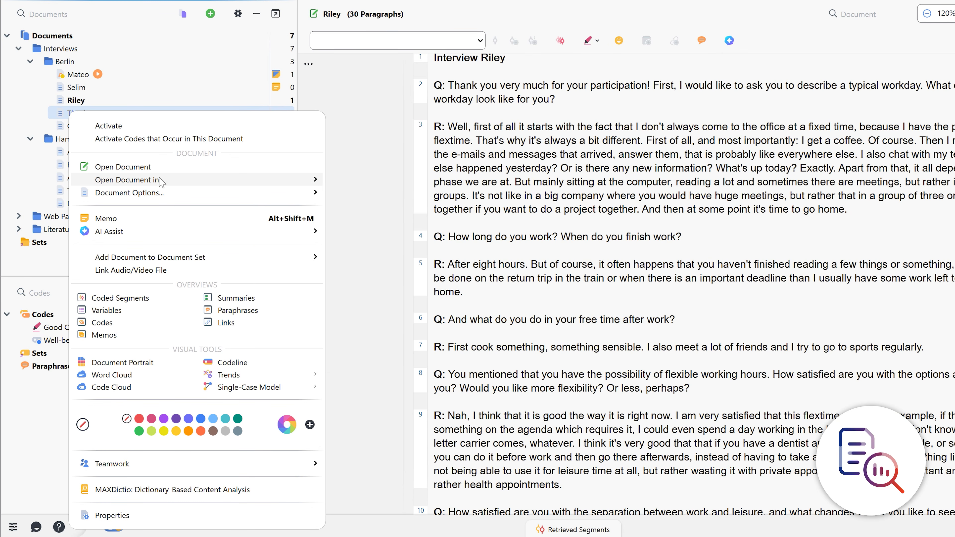
{"action": "mouse_move", "coordinate": [265, 180]}
{"action": "left_click", "coordinate": [346, 180]}
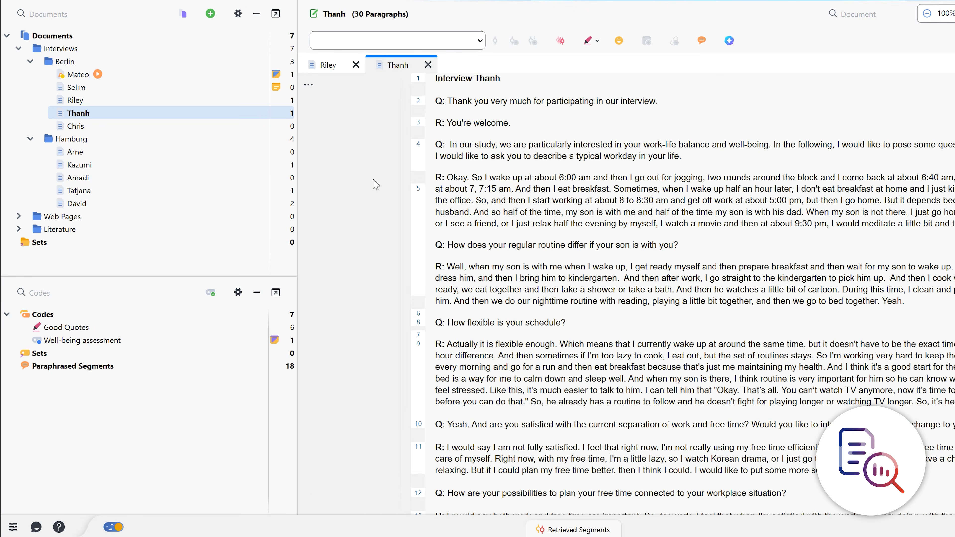
Open the first Berlin interview, the one with linked audio, and play the recording from paragraph 3's timestamp
{"action": "double_click", "coordinate": [80, 75]}
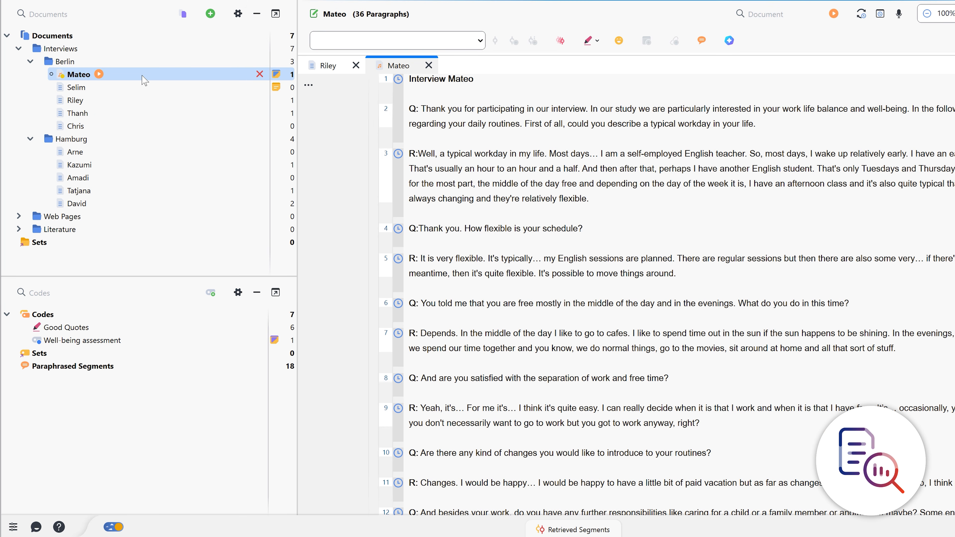
{"action": "mouse_move", "coordinate": [398, 154]}
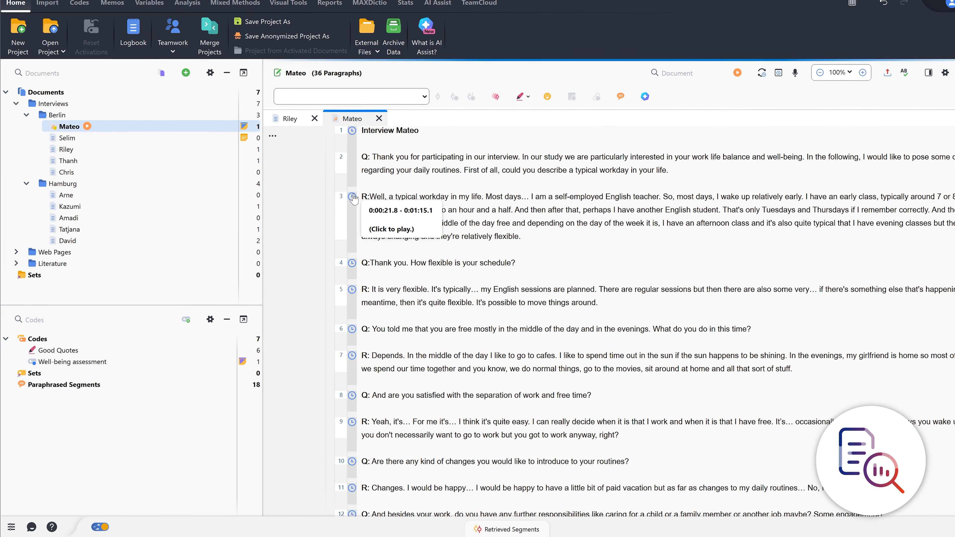
{"action": "left_click", "coordinate": [353, 195]}
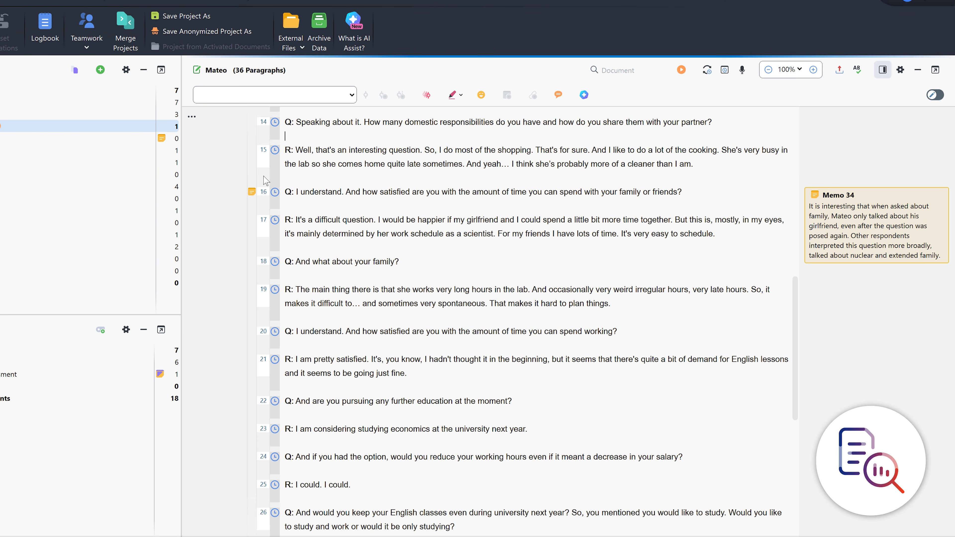
Open the in-document memo attached to paragraph 16, review its comment about the family question, and close it
{"action": "mouse_move", "coordinate": [252, 194]}
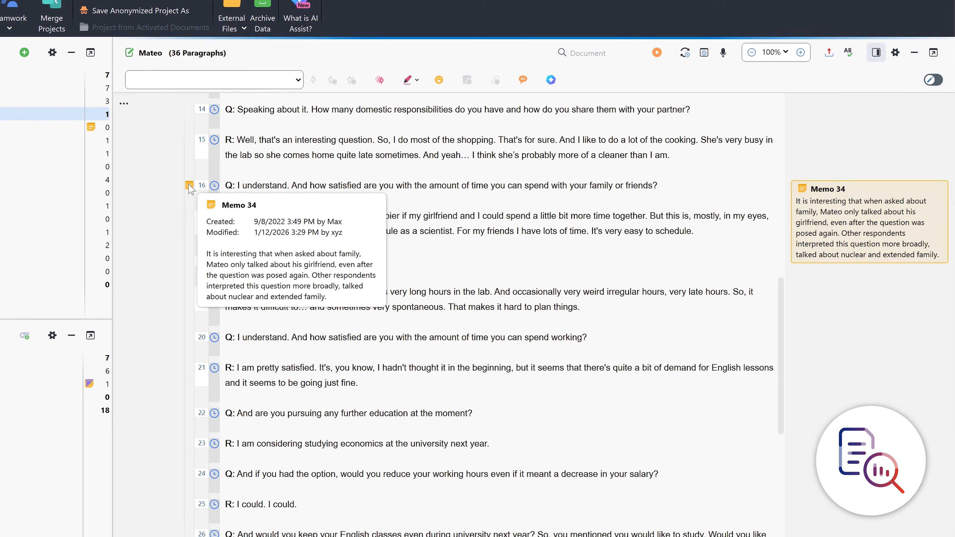
{"action": "left_click", "coordinate": [889, 221]}
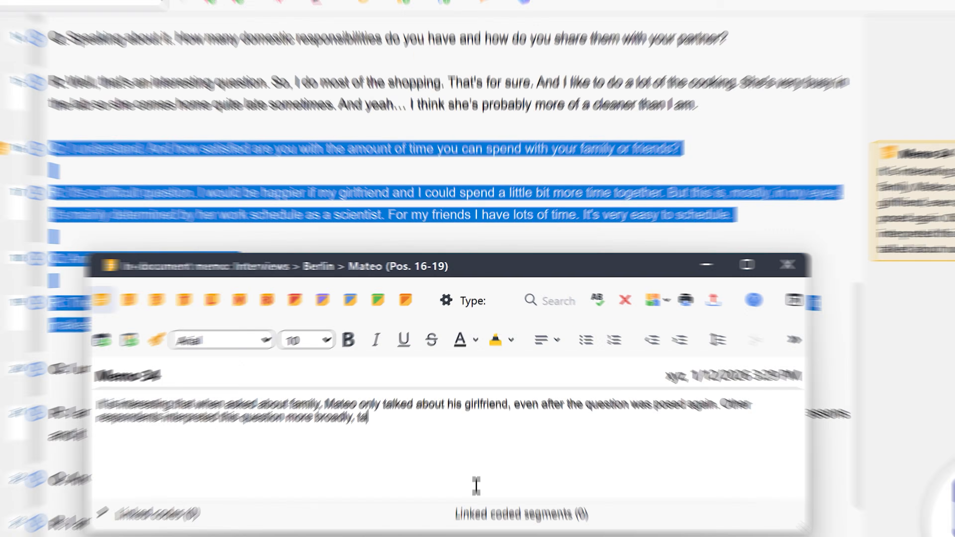
{"action": "type", "text": "lked a"}
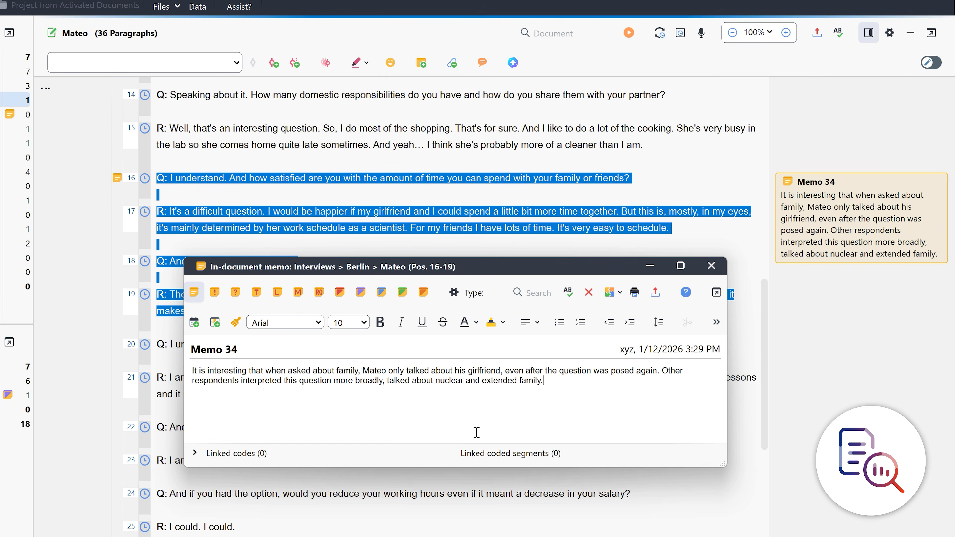
{"action": "left_click", "coordinate": [658, 322]}
{"action": "left_click", "coordinate": [710, 266]}
{"action": "left_click", "coordinate": [706, 266]}
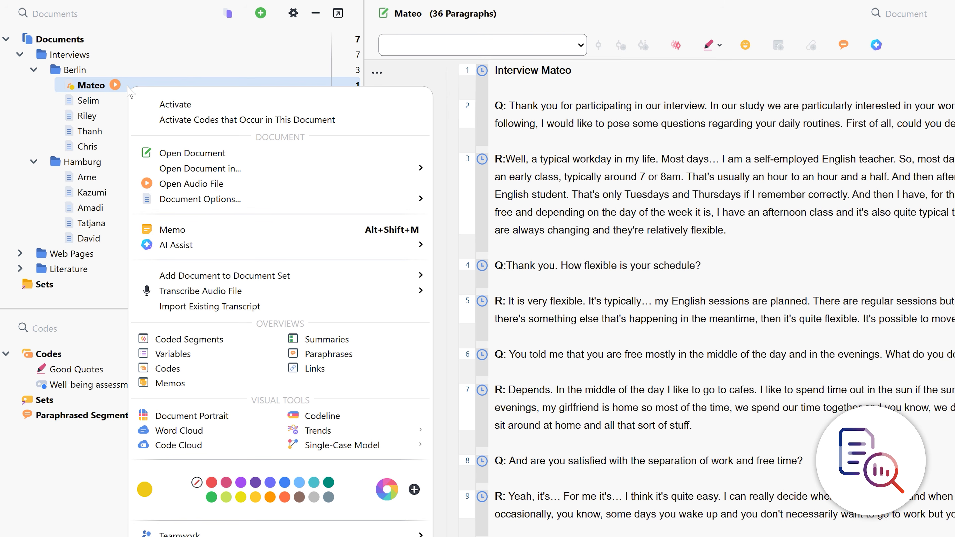
Create a document memo for the first Berlin interview, starting with an "Overall impression" line that names the second Berlin interviewee's interview
{"action": "left_click", "coordinate": [196, 229]}
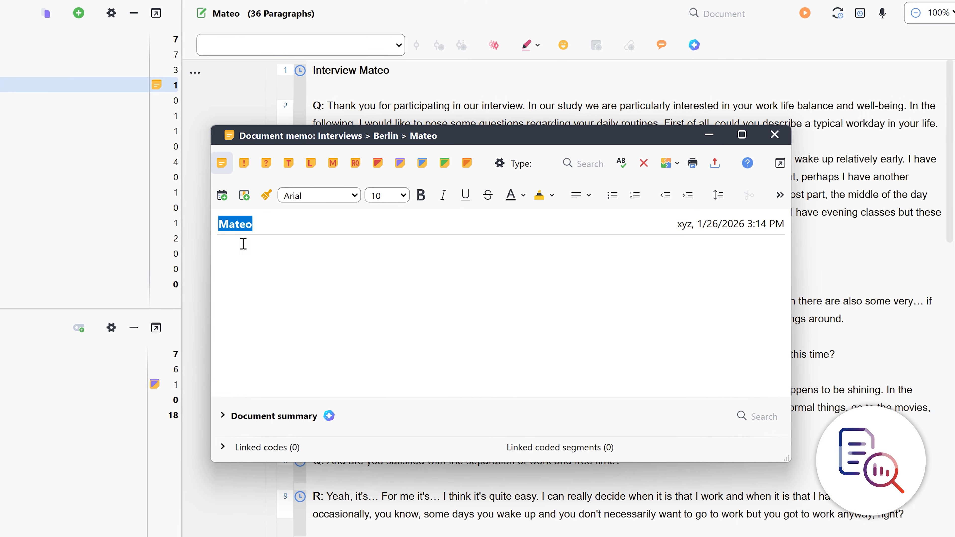
{"action": "left_click", "coordinate": [356, 244]}
{"action": "type", "text": "Overall impression of Selim's interview:"}
{"action": "key", "text": "Return"}
Add a bold bullet to the memo starting "Significant tension and dissatisfaction with work-life-balance, primarily driven by unpredictable and"
{"action": "left_click", "coordinate": [602, 195]}
{"action": "left_click", "coordinate": [410, 195]}
{"action": "type", "text": "Significant tension and dissatisfaction with work-life-balanc"}
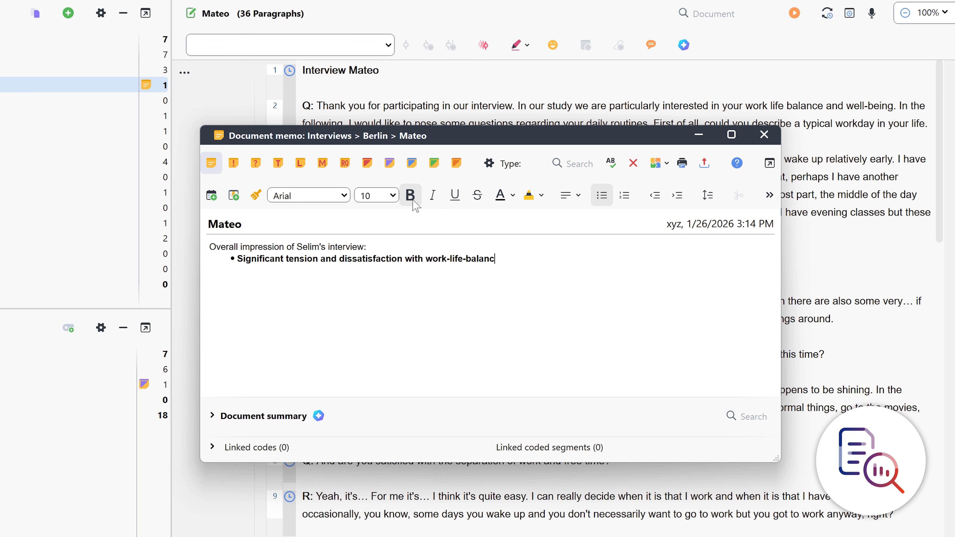
{"action": "type", "text": "e, primarily driven by unpredictable and lon"}
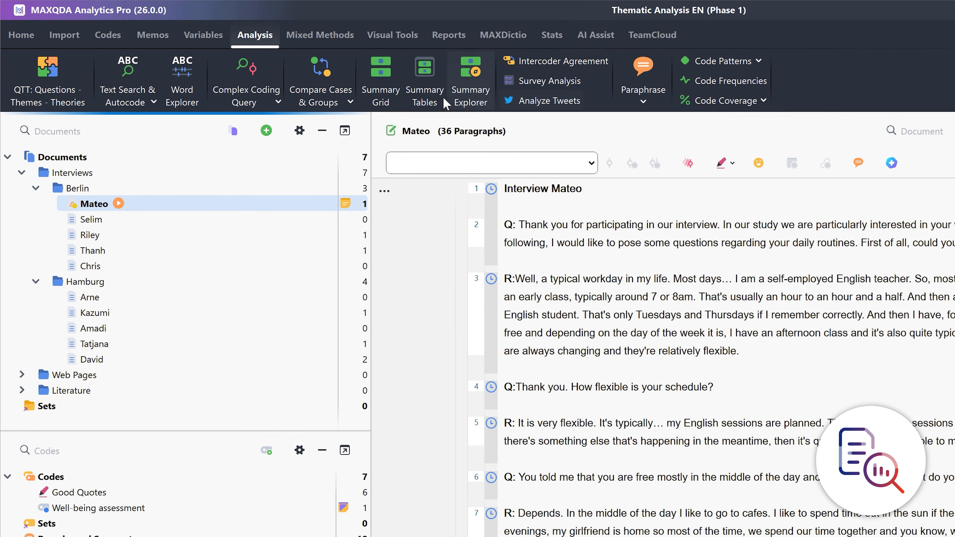
Run a text search for "work" in the documents and generate a word cloud from the five Berlin interviews
{"action": "left_click", "coordinate": [139, 99]}
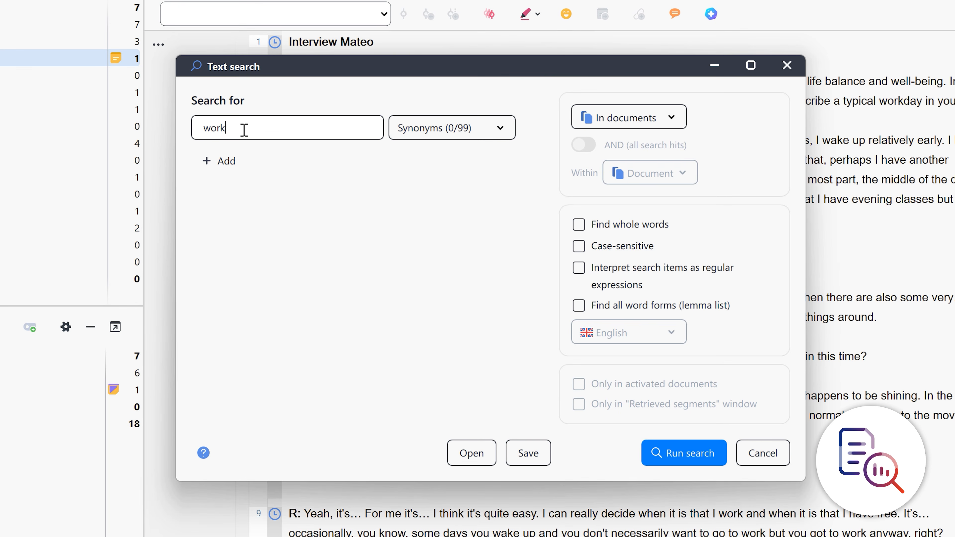
{"action": "left_click", "coordinate": [662, 455]}
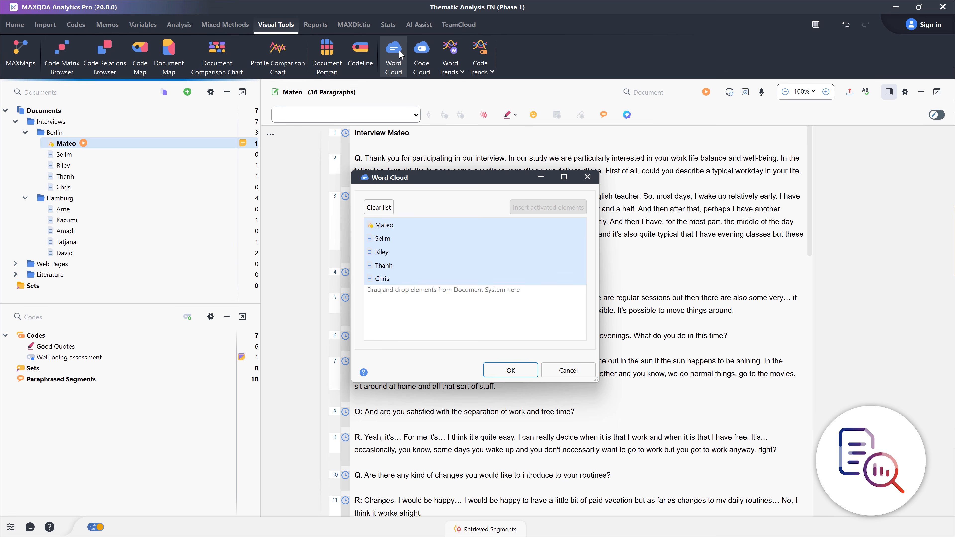
{"action": "left_click", "coordinate": [529, 371]}
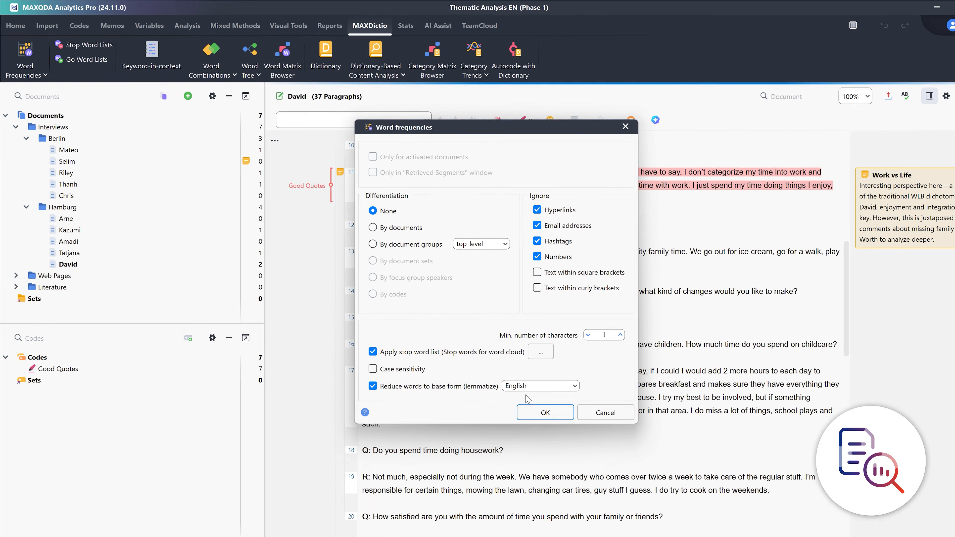
Search the documents for combinations of 3 to 3 words with lemmatized English, and open the Word Explorer
{"action": "left_click", "coordinate": [507, 392]}
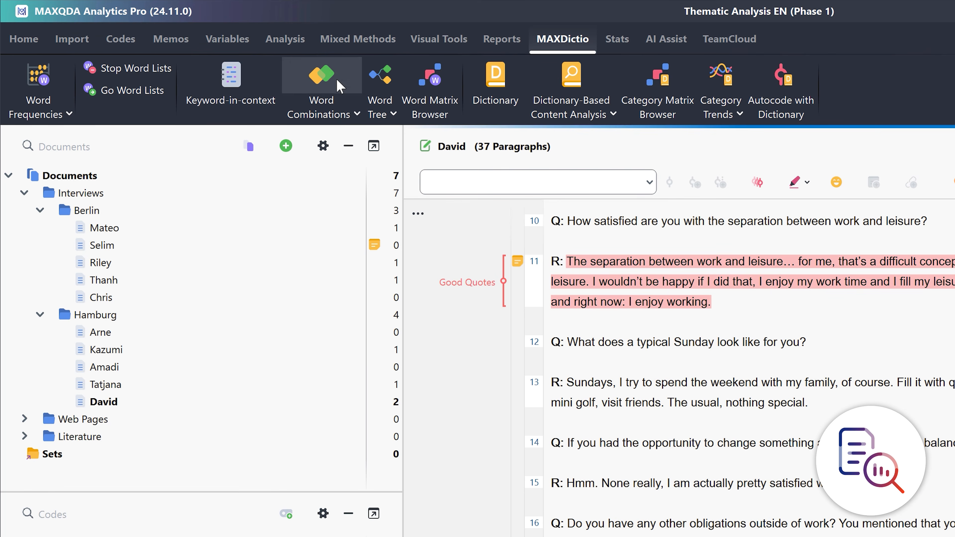
{"action": "left_click", "coordinate": [205, 66]}
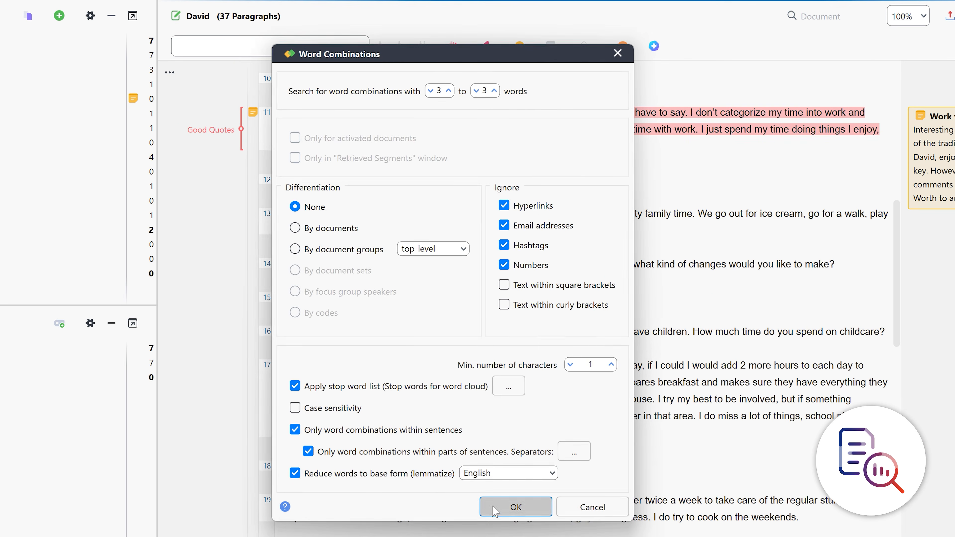
{"action": "left_click", "coordinate": [583, 536]}
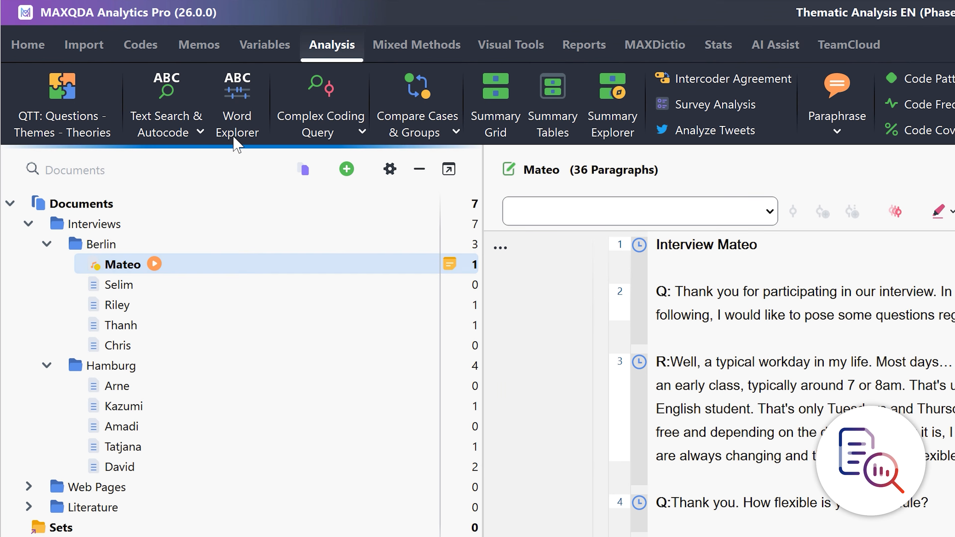
{"action": "left_click", "coordinate": [238, 86]}
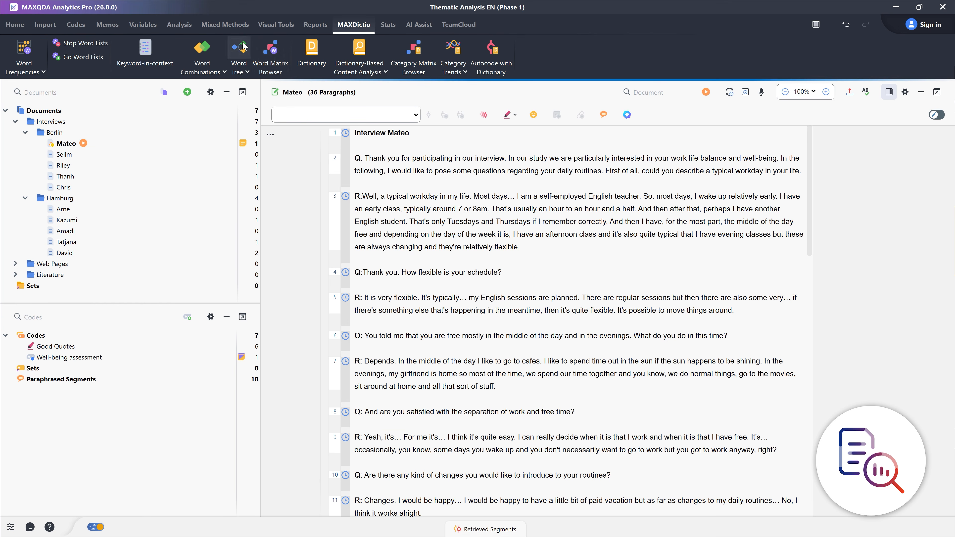
Generate a Word Tree from all five interviews in the Berlin group
{"action": "left_click", "coordinate": [238, 53]}
{"action": "left_click", "coordinate": [66, 143]}
{"action": "left_click", "coordinate": [63, 187], "text": "shift"}
{"action": "left_click_drag", "start_coordinate": [63, 190], "coordinate": [470, 263]}
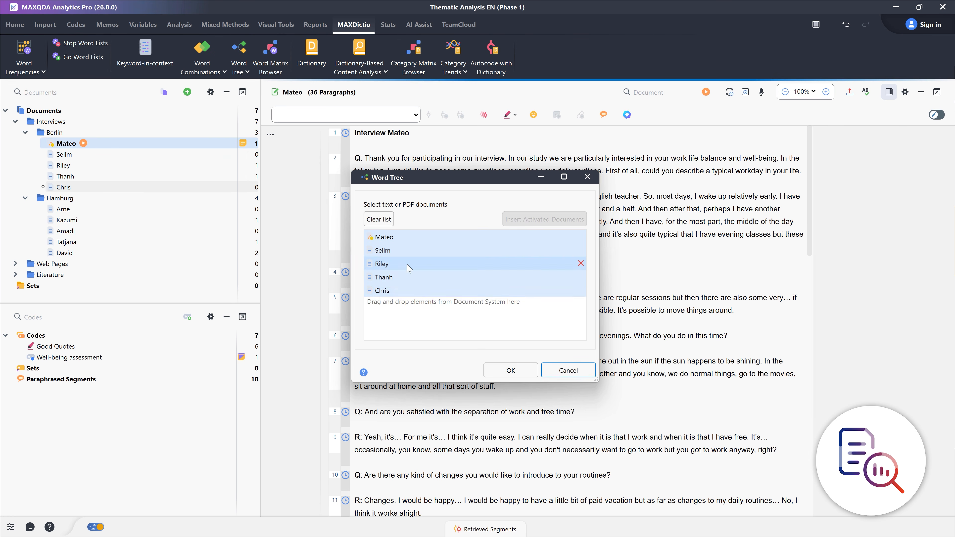
{"action": "left_click", "coordinate": [525, 372]}
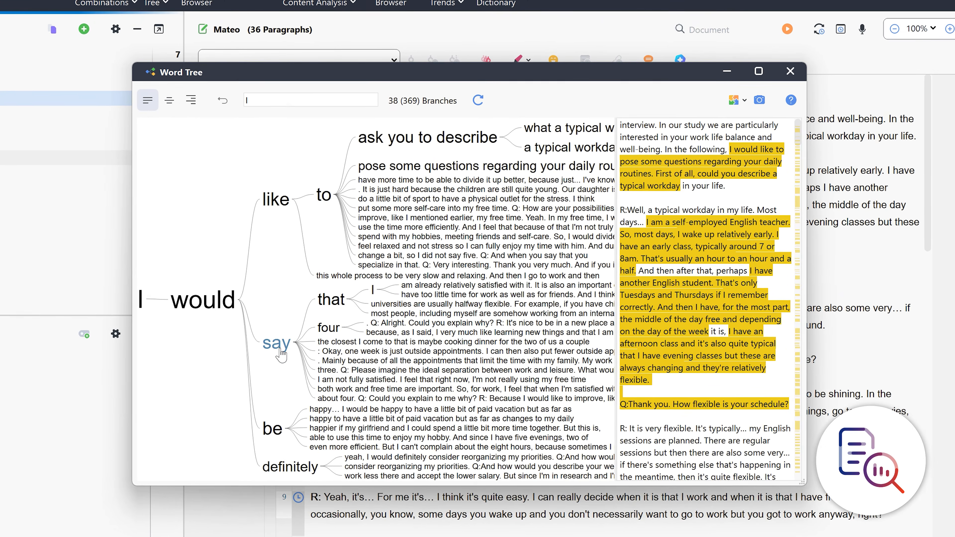
Follow the Word Tree branches after "I would" through "say" and on to "that"
{"action": "left_click", "coordinate": [284, 341]}
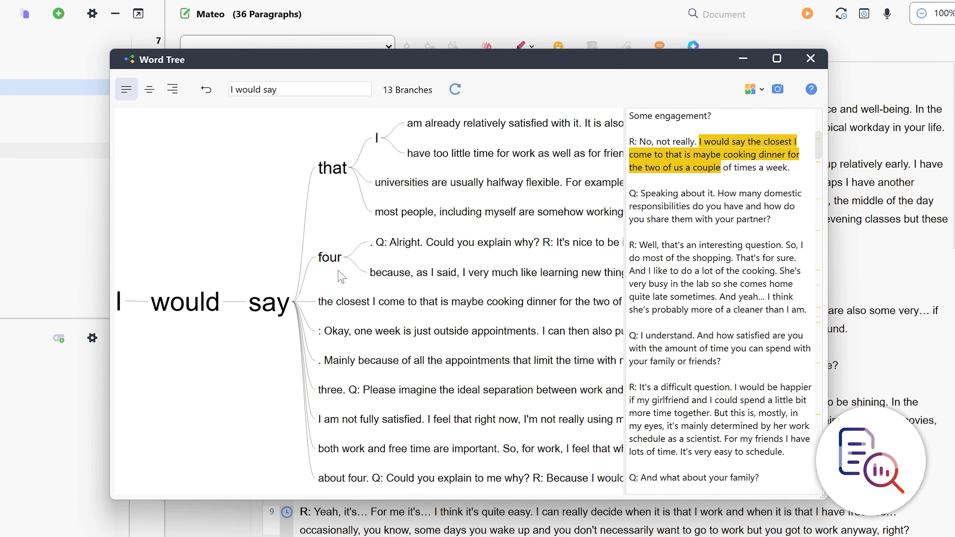
{"action": "left_click", "coordinate": [331, 167]}
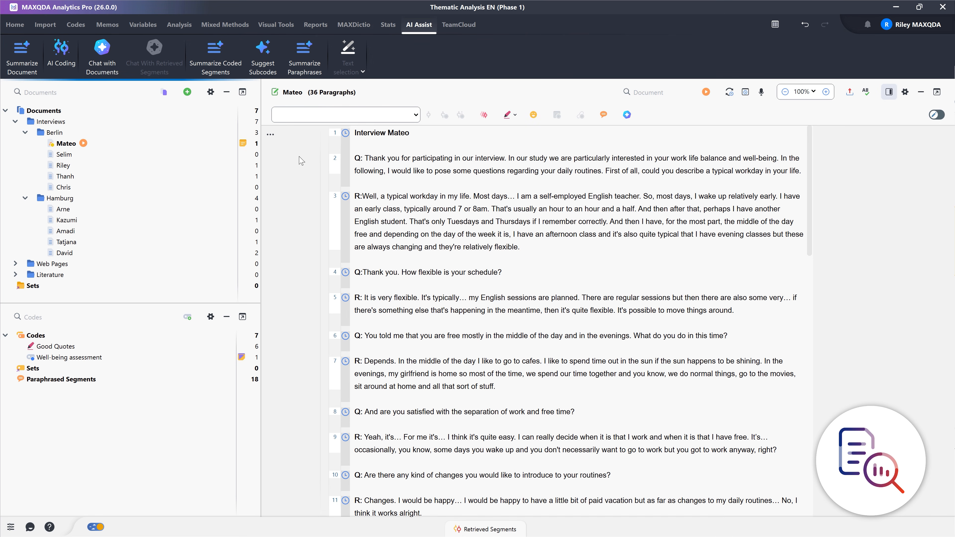
Generate a long English AI Assist summary of the second Berlin interview, without bullet points
{"action": "left_click", "coordinate": [23, 70]}
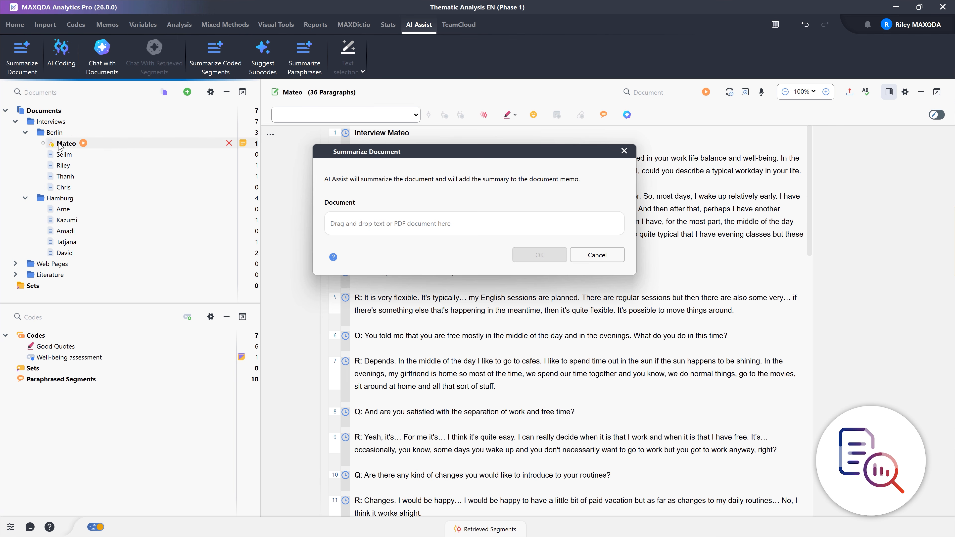
{"action": "left_click_drag", "start_coordinate": [61, 154], "coordinate": [372, 223]}
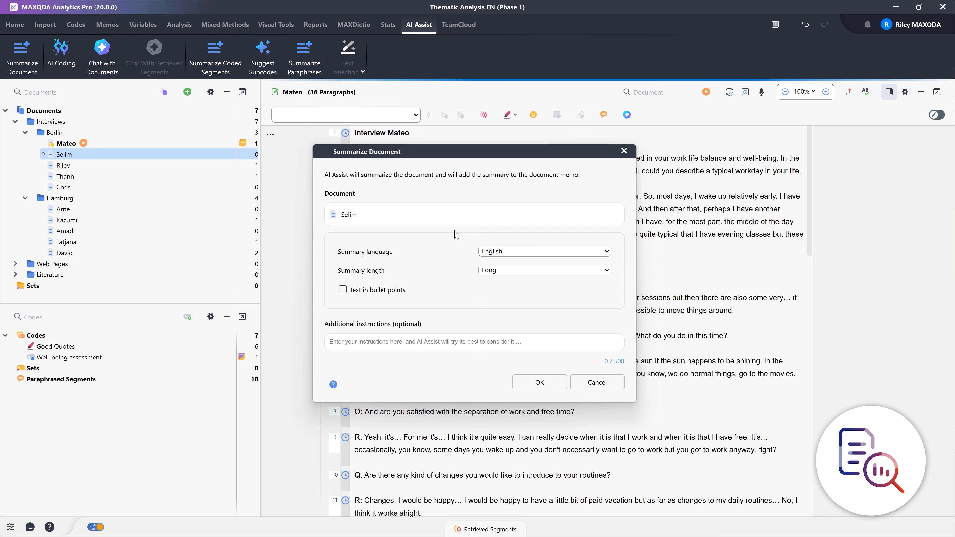
{"action": "left_click", "coordinate": [553, 383]}
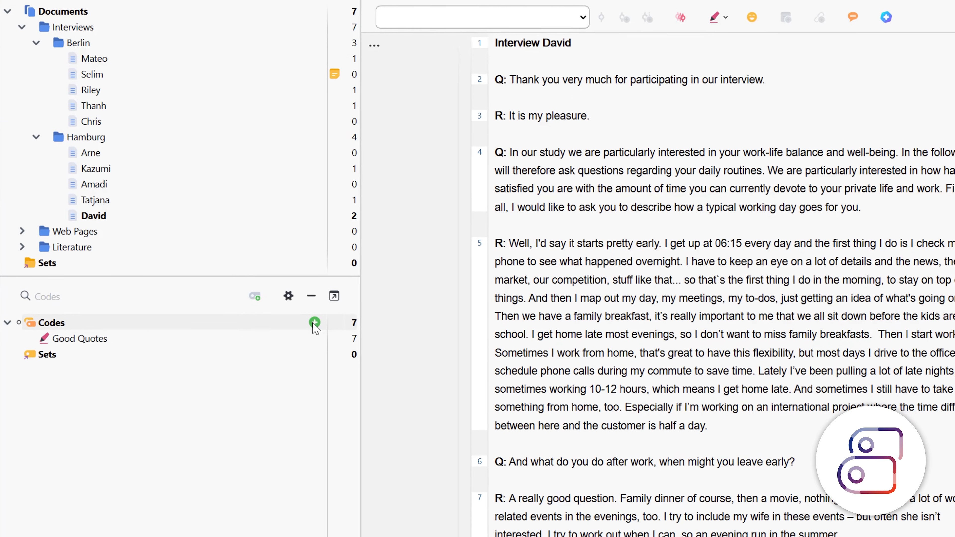
Create a new blue code named "enjoyment in work"
{"action": "left_click", "coordinate": [314, 323]}
{"action": "type", "text": "enjoyment in work"}
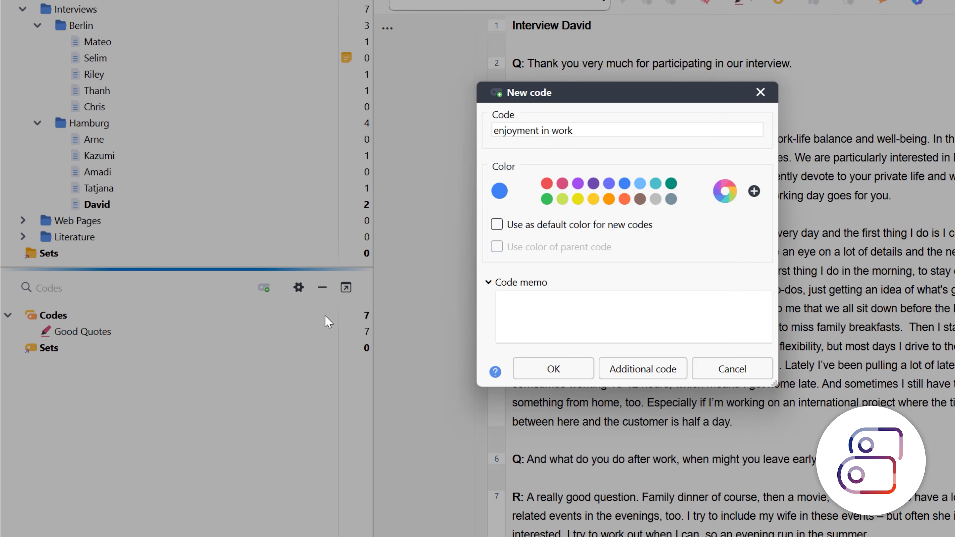
{"action": "left_click", "coordinate": [569, 373]}
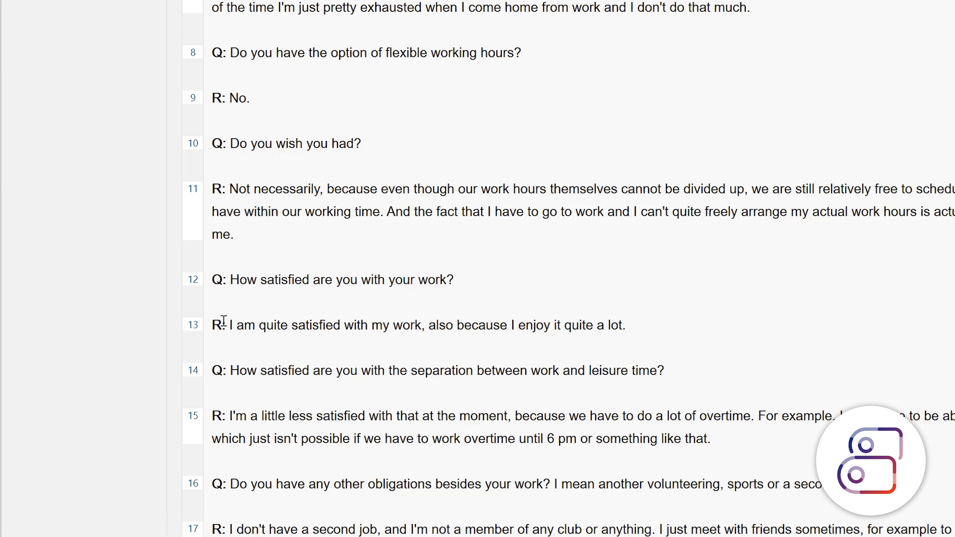
Code the paragraph 13 answer about being quite satisfied with work as "enjoyment in work"
{"action": "left_click_drag", "start_coordinate": [230, 325], "coordinate": [614, 326]}
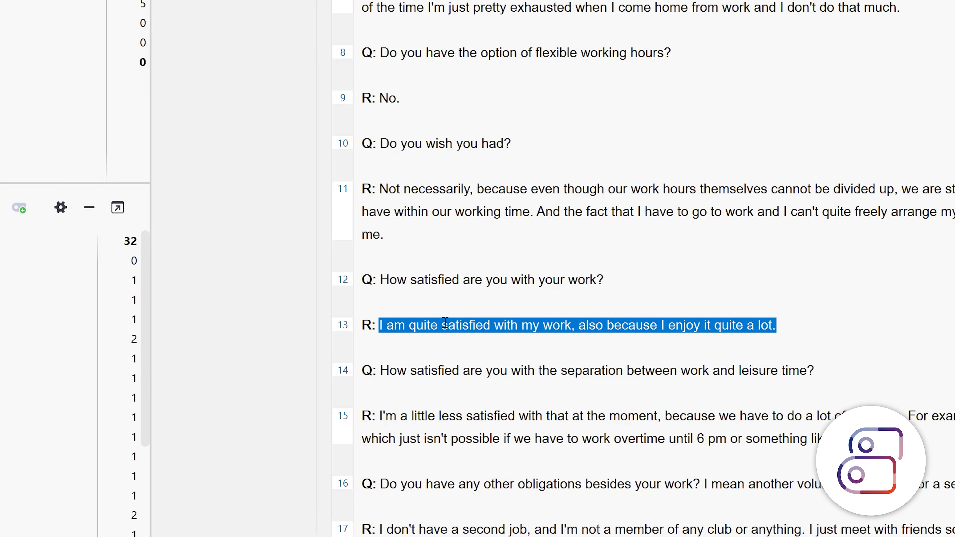
{"action": "left_click_drag", "start_coordinate": [7, 261], "coordinate": [379, 270]}
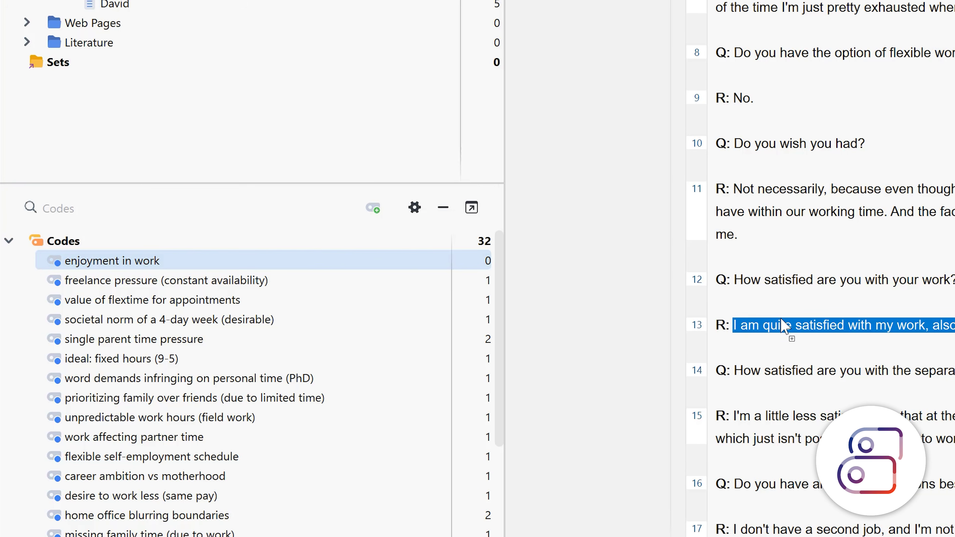
{"action": "left_click_drag", "start_coordinate": [780, 324], "coordinate": [788, 330]}
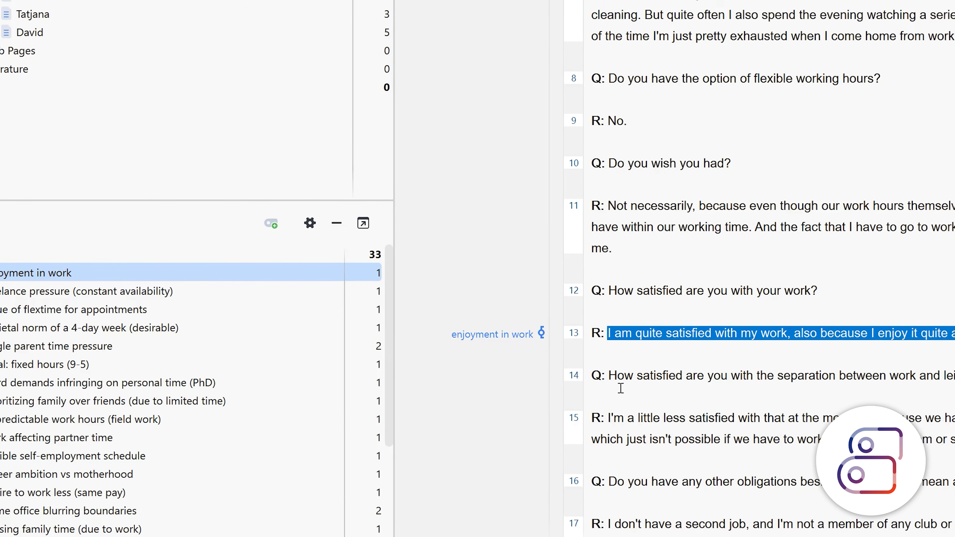
Select the full paragraph 15 answer about overtime and start coding it with a new code
{"action": "double_click", "coordinate": [746, 416]}
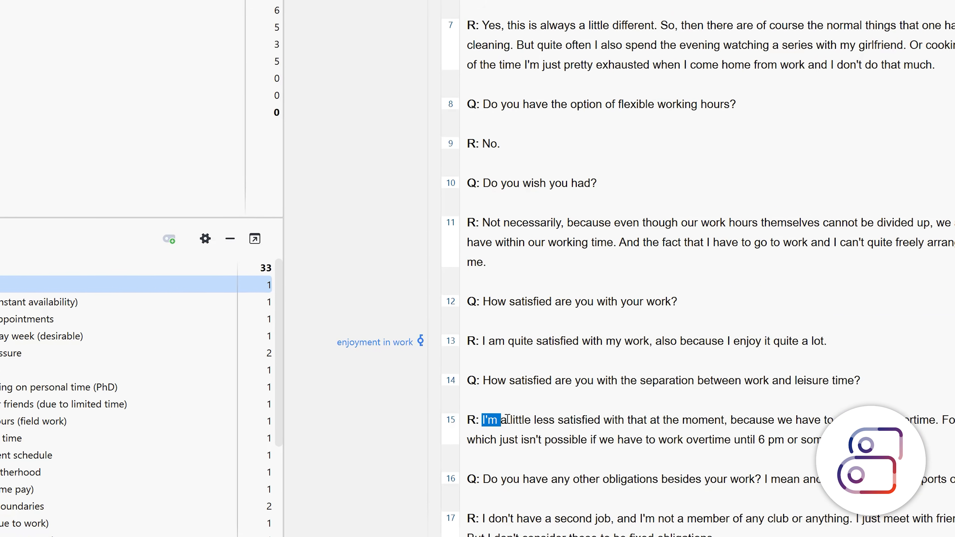
{"action": "left_click_drag", "start_coordinate": [506, 419], "coordinate": [690, 439]}
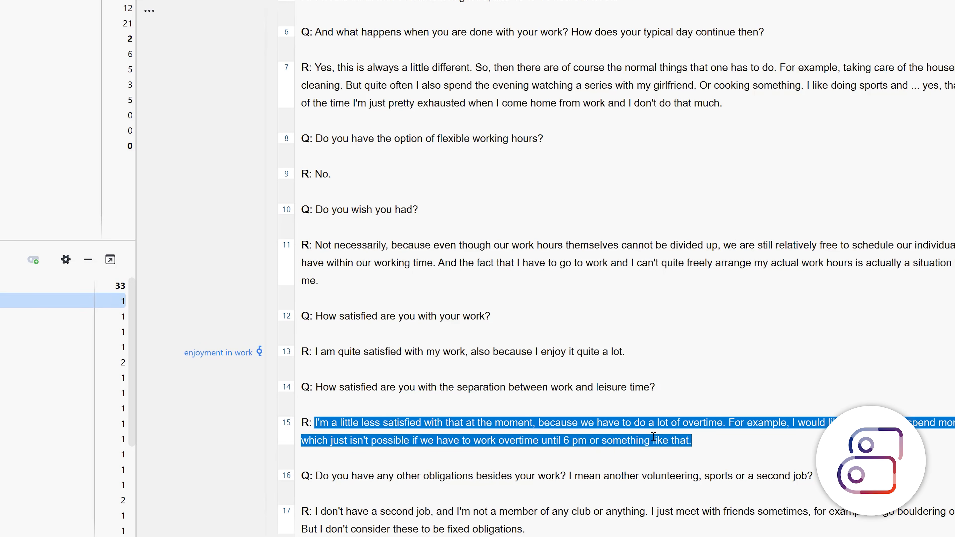
{"action": "right_click", "coordinate": [545, 427]}
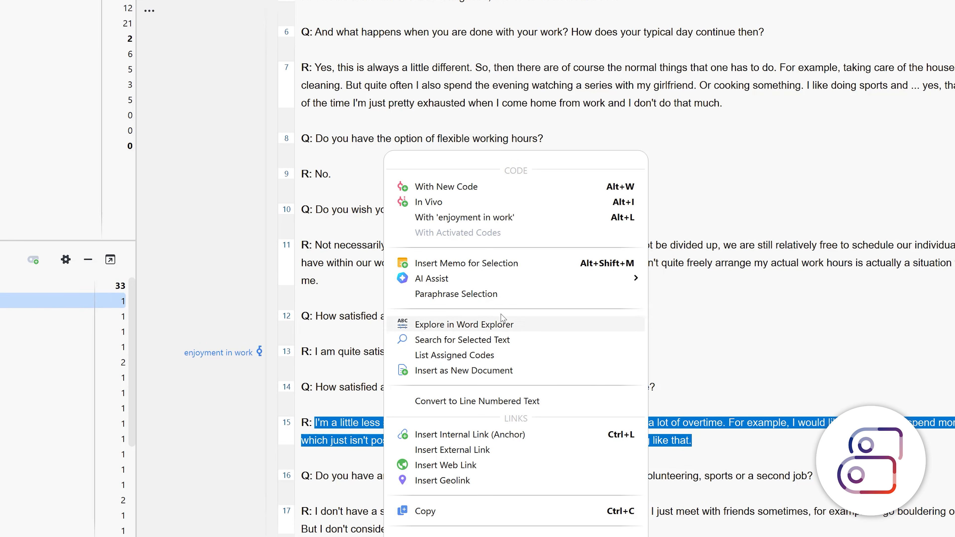
{"action": "left_click", "coordinate": [470, 187]}
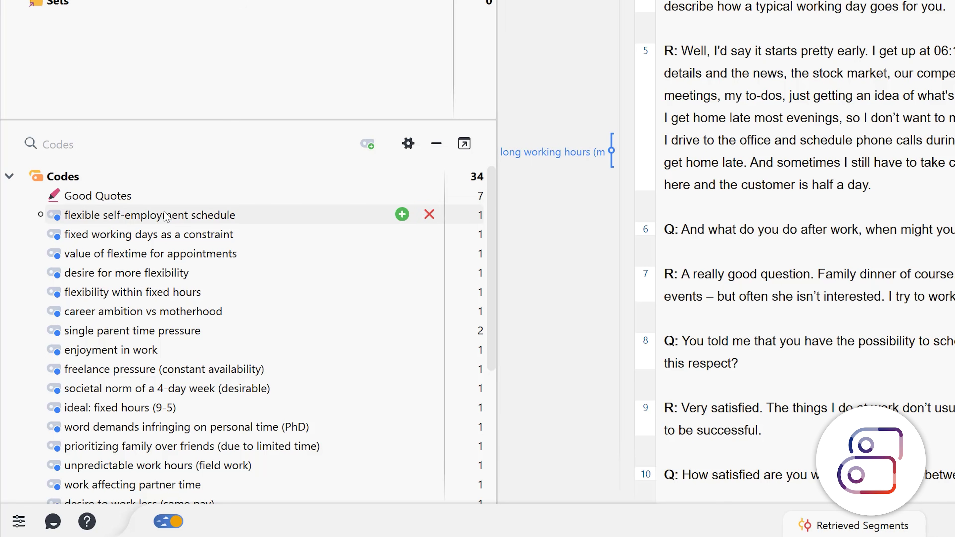
Color the five codes from "flexible self-employment schedule" to "flexibility within fixed hours" purple
{"action": "left_click", "coordinate": [165, 215]}
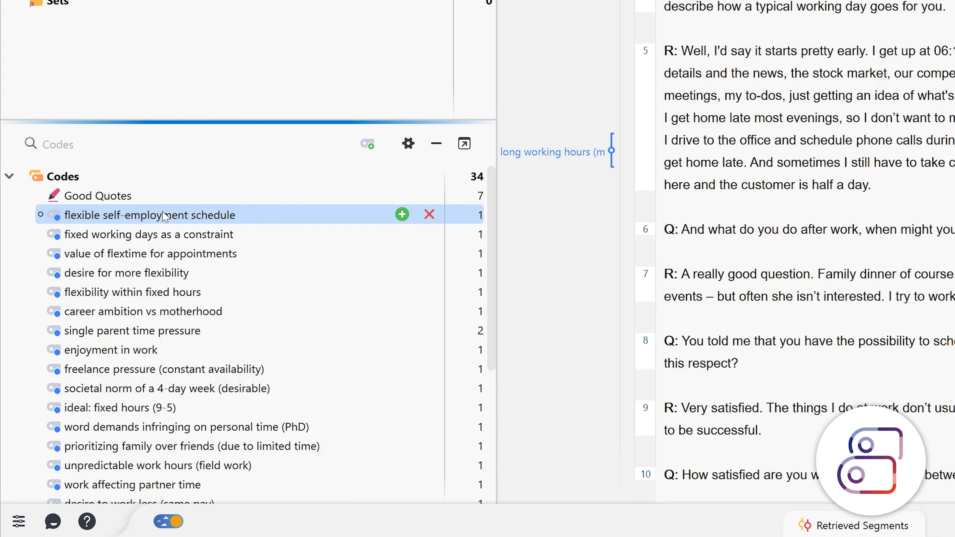
{"action": "left_click", "coordinate": [123, 294], "text": "shift"}
{"action": "right_click", "coordinate": [123, 297]}
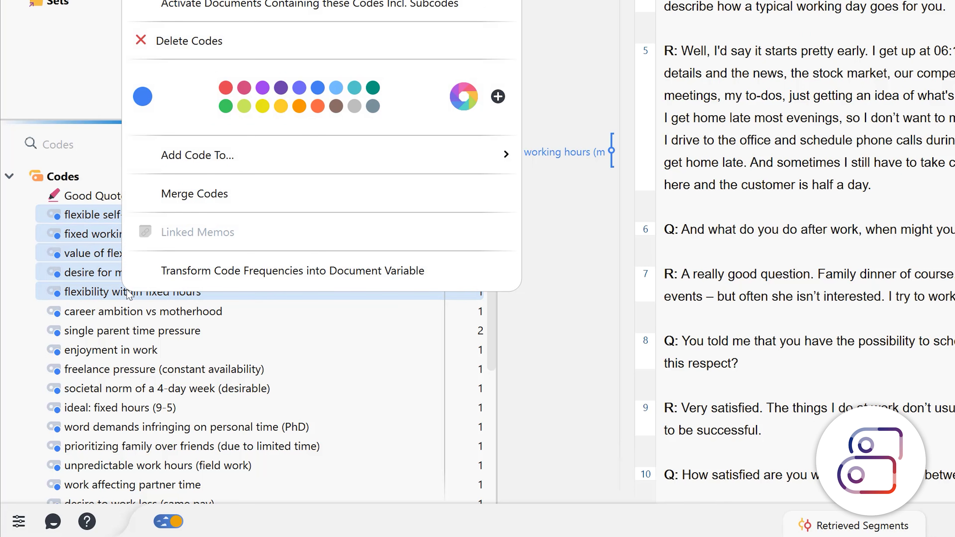
{"action": "left_click", "coordinate": [262, 88]}
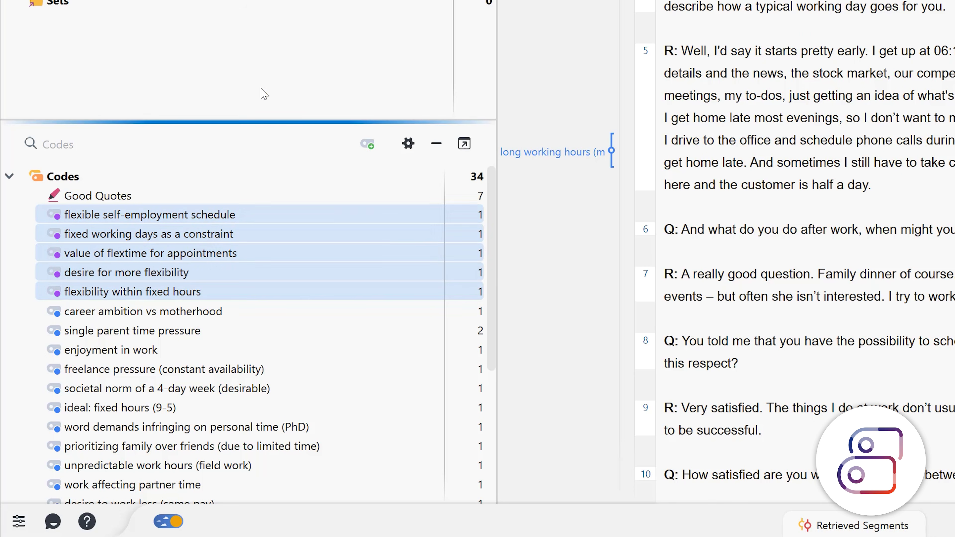
Color the codes "career ambition vs motherhood" and "single parent time pressure" orange
{"action": "left_click", "coordinate": [161, 313]}
{"action": "left_click", "coordinate": [158, 332], "text": "shift"}
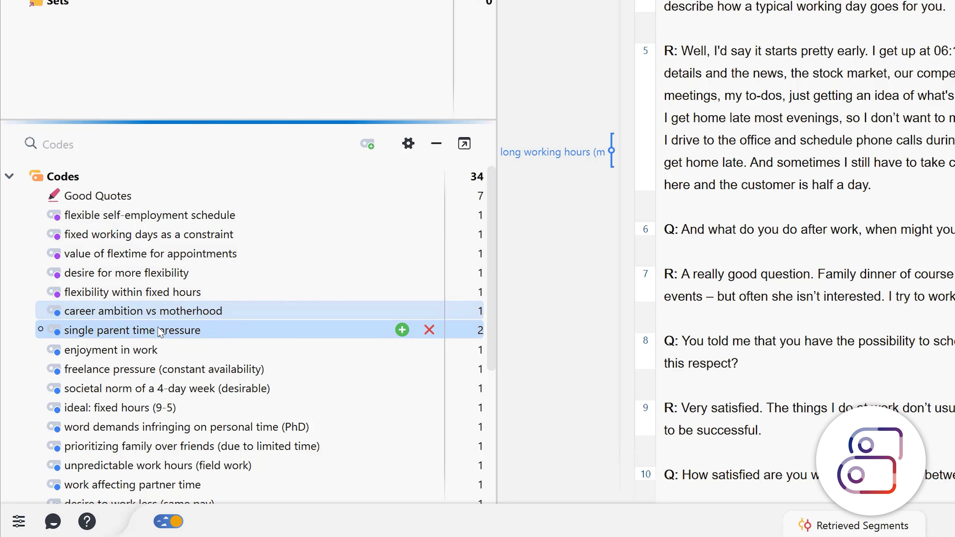
{"action": "right_click", "coordinate": [159, 332]}
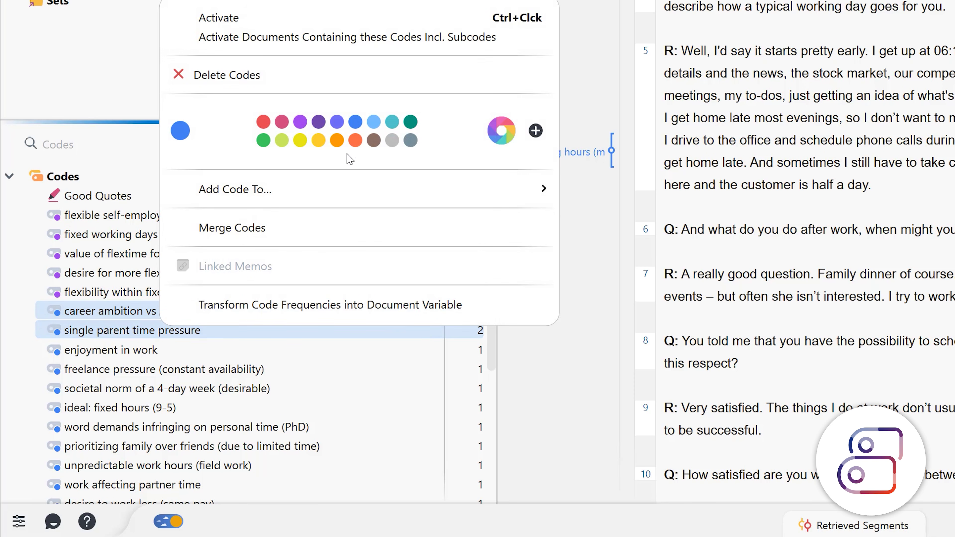
{"action": "left_click", "coordinate": [354, 141]}
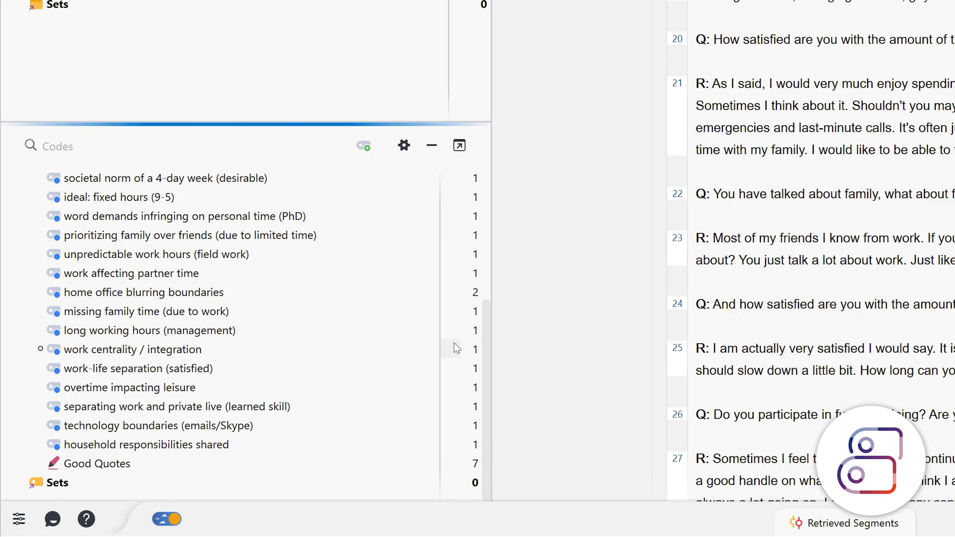
Add a memo to the code "work centrality / integration" stating which interviewee the code was created in response to
{"action": "double_click", "coordinate": [445, 351]}
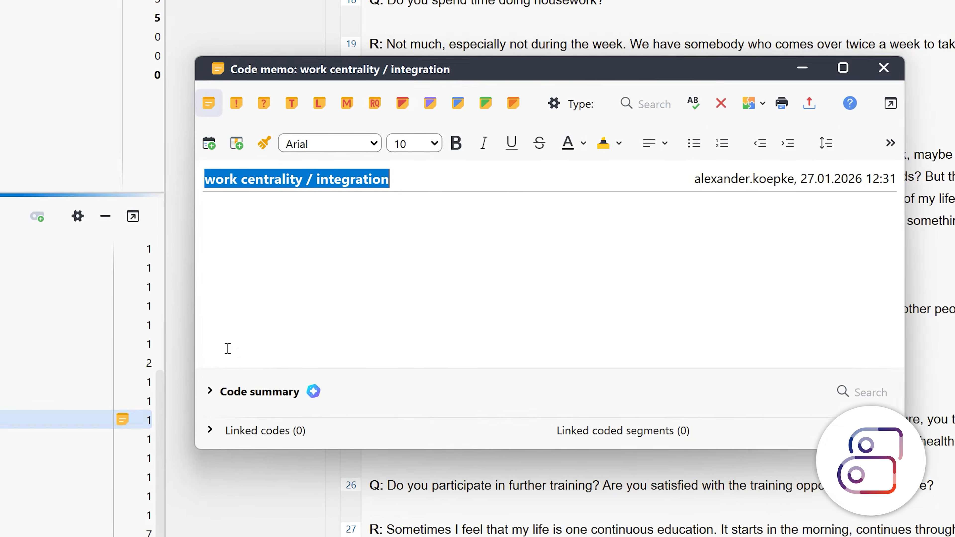
{"action": "left_click", "coordinate": [587, 167]}
{"action": "type", "text": "Th"}
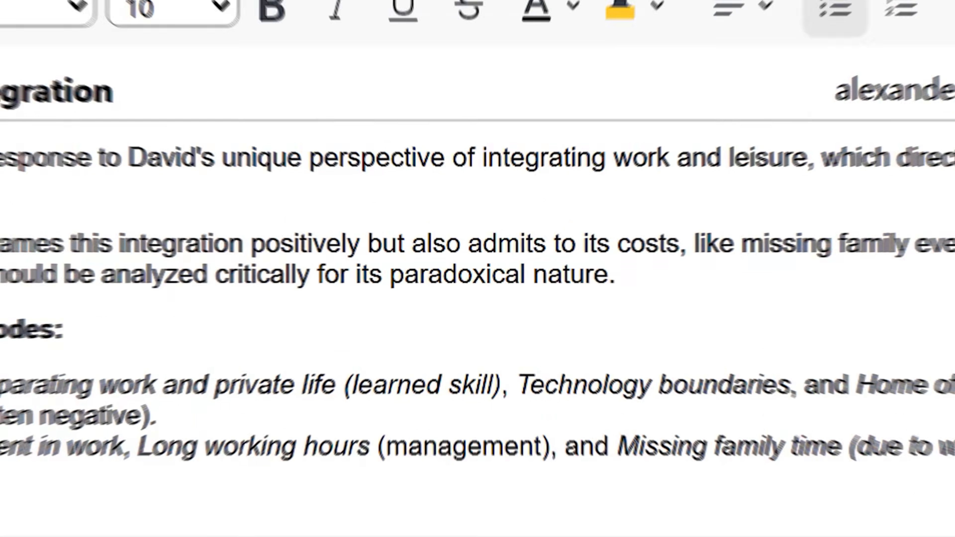
{"action": "type", "text": "h h"}
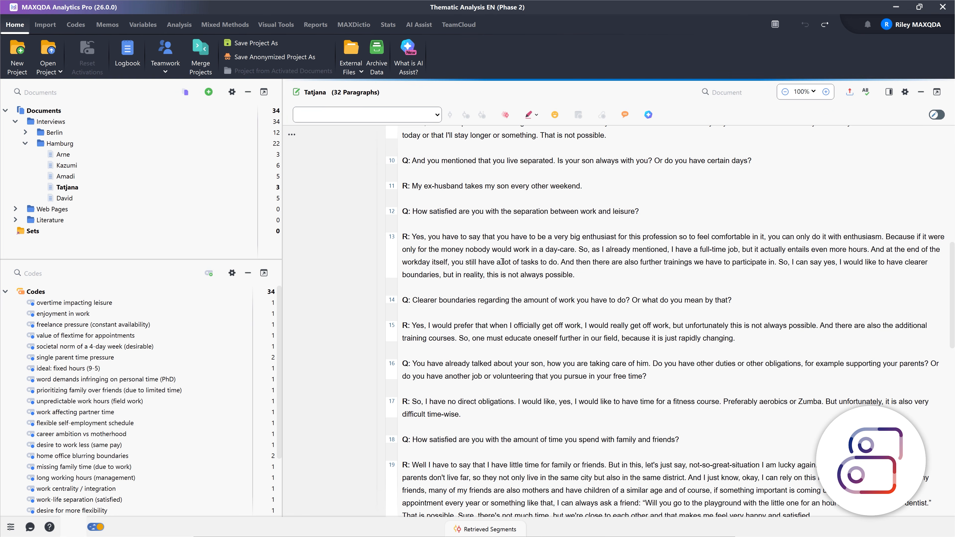
Generate English AI Assist suggestions of new codes for the paragraph 13 answer about enthusiasm and day-care work
{"action": "left_click_drag", "start_coordinate": [411, 237], "coordinate": [568, 275]}
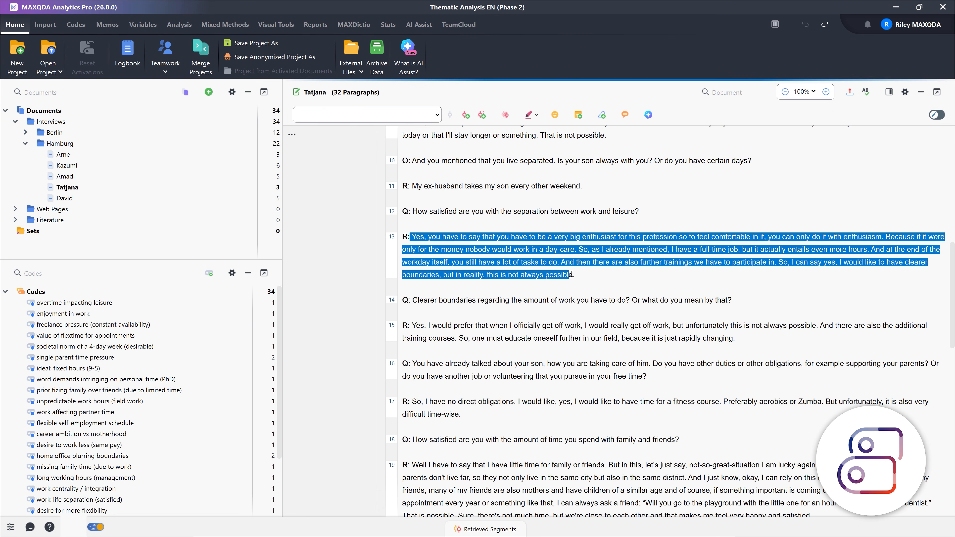
{"action": "right_click", "coordinate": [508, 246]}
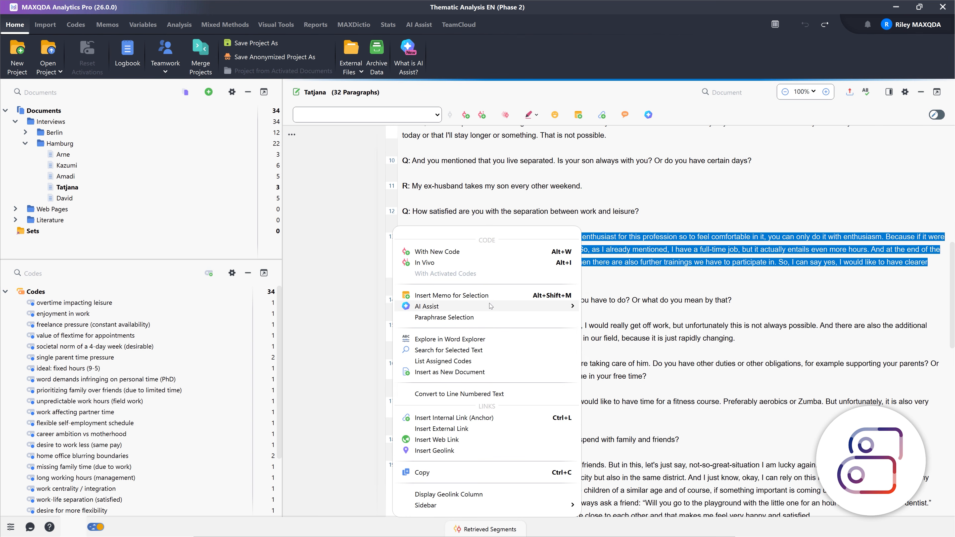
{"action": "mouse_move", "coordinate": [527, 307]}
{"action": "left_click", "coordinate": [634, 350]}
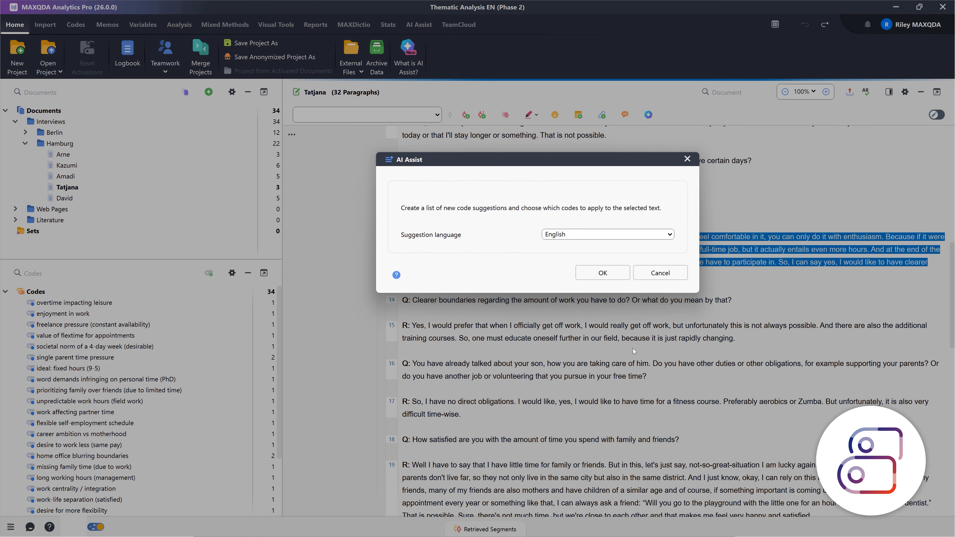
{"action": "left_click", "coordinate": [603, 272]}
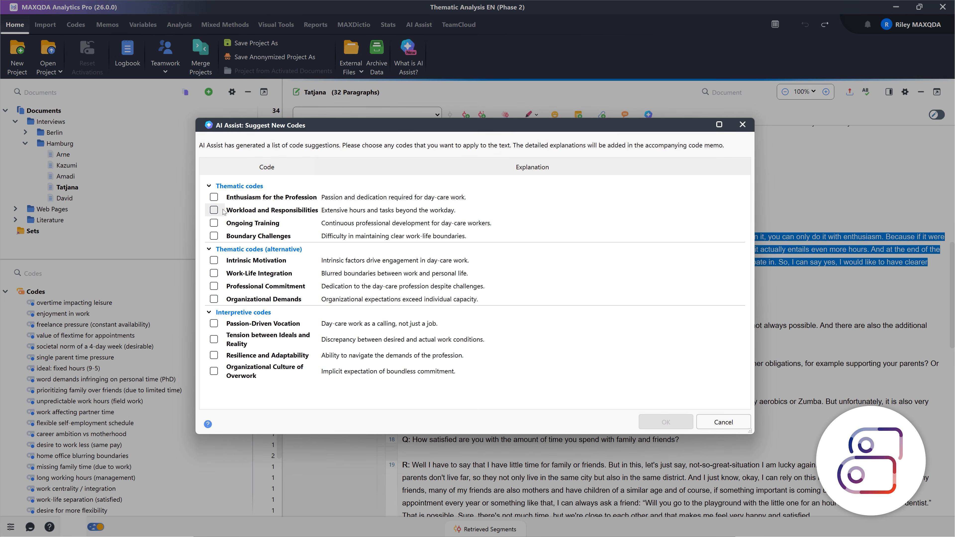
Apply the suggested codes "Workload and Responsibilities" and "Organizational Demands" to the selected answer
{"action": "left_click", "coordinate": [214, 210]}
{"action": "left_click", "coordinate": [213, 299]}
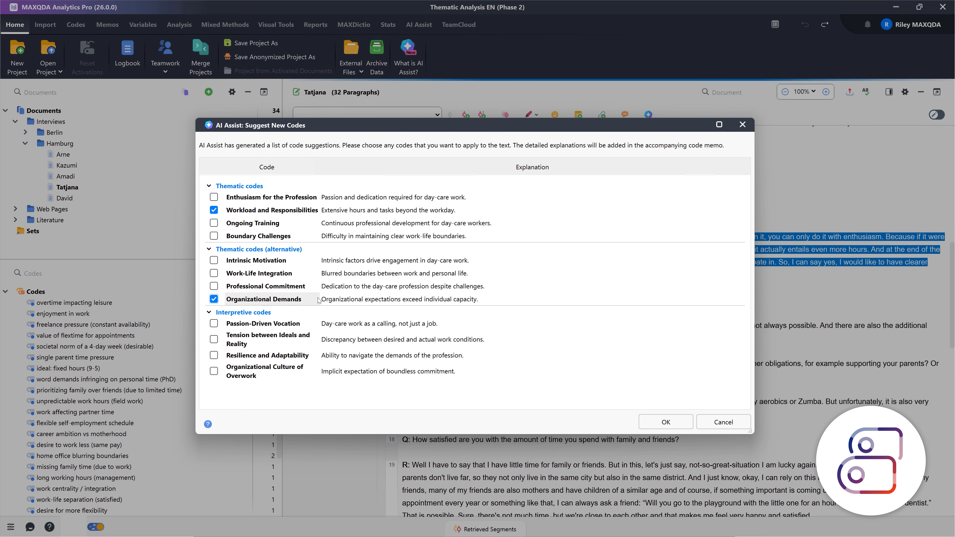
{"action": "left_click", "coordinate": [666, 422]}
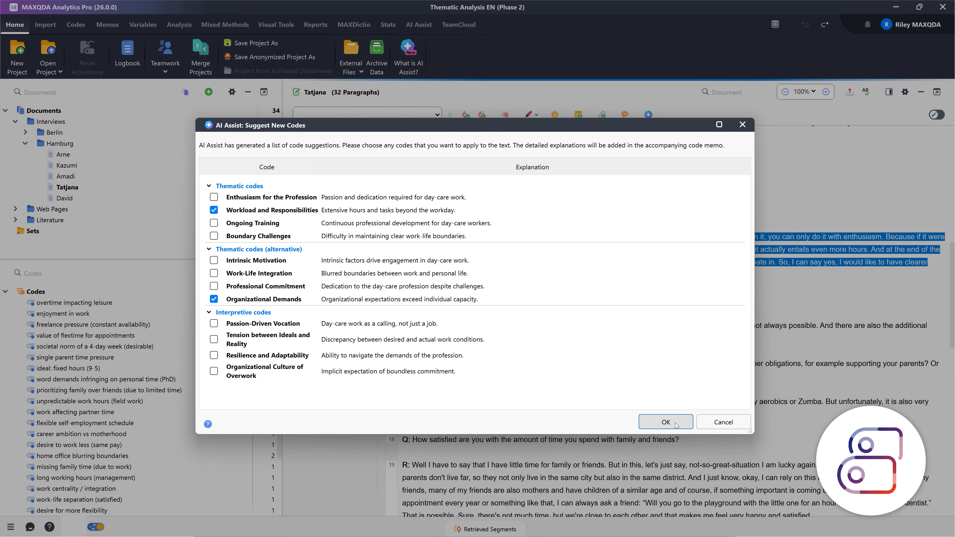
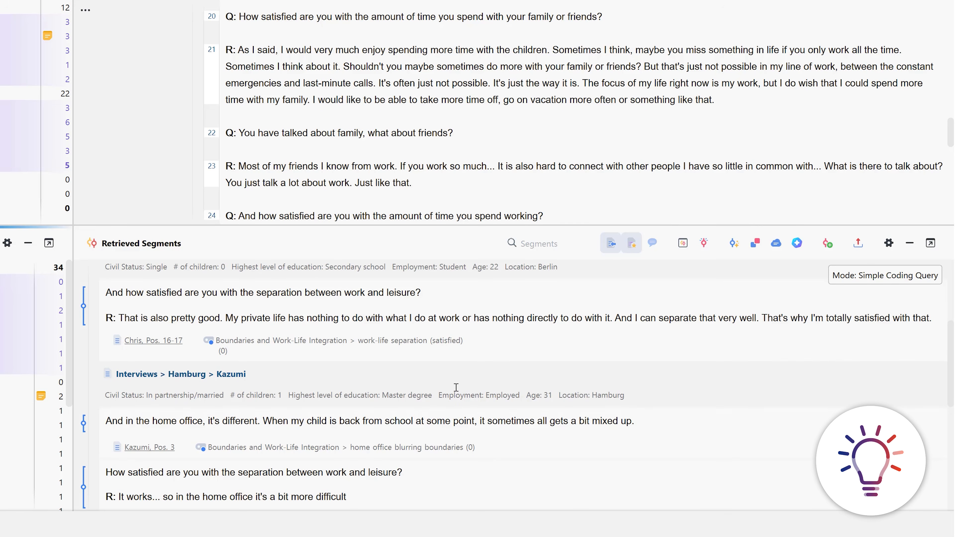
Review the retrieved segments and generate a long English AI Assist summary of those coded with "home office blurring boundaries"
{"action": "scroll", "coordinate": [456, 388], "scroll_direction": "down", "scroll_amount": 3}
{"action": "scroll", "coordinate": [456, 389], "scroll_direction": "down", "scroll_amount": 3}
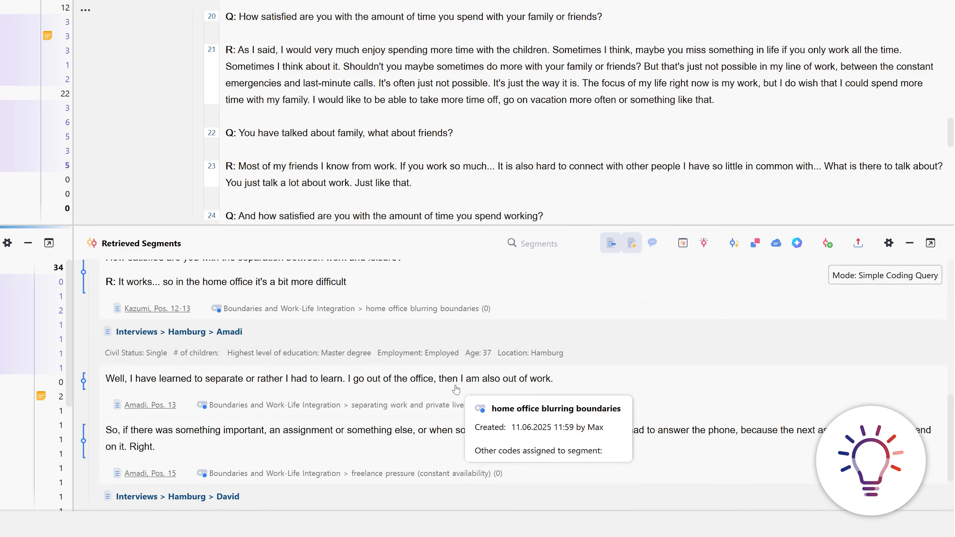
{"action": "scroll", "coordinate": [456, 389], "scroll_direction": "down", "scroll_amount": 1}
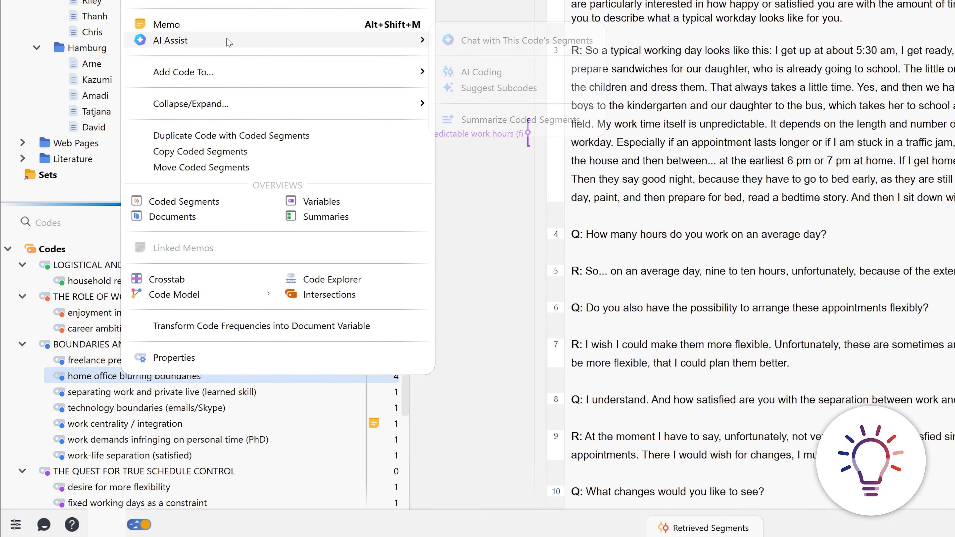
{"action": "left_click", "coordinate": [564, 119]}
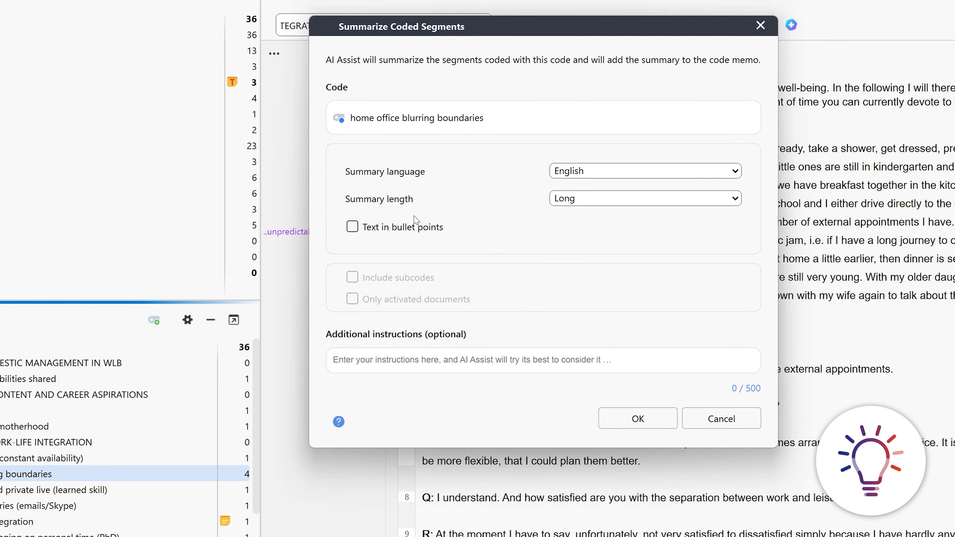
{"action": "left_click", "coordinate": [617, 454]}
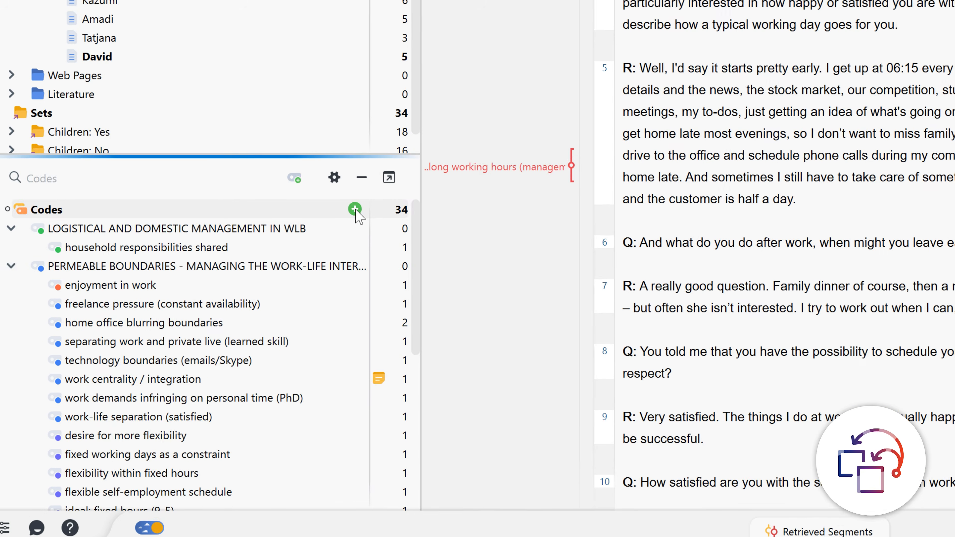
Create a purple top-level code named "SCHEDULE AUTONOMY = DRIVER FOR FLEXIBILITY"
{"action": "type", "text": "SCHEDULE AUTONOMY = DRIVER FOR FLEXIBILITY"}
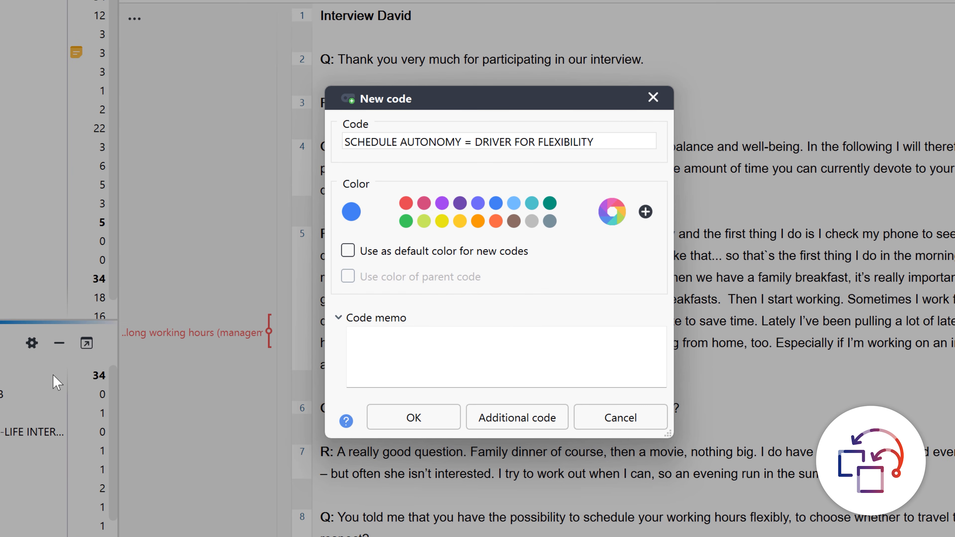
{"action": "left_click", "coordinate": [442, 202]}
{"action": "left_click", "coordinate": [414, 417]}
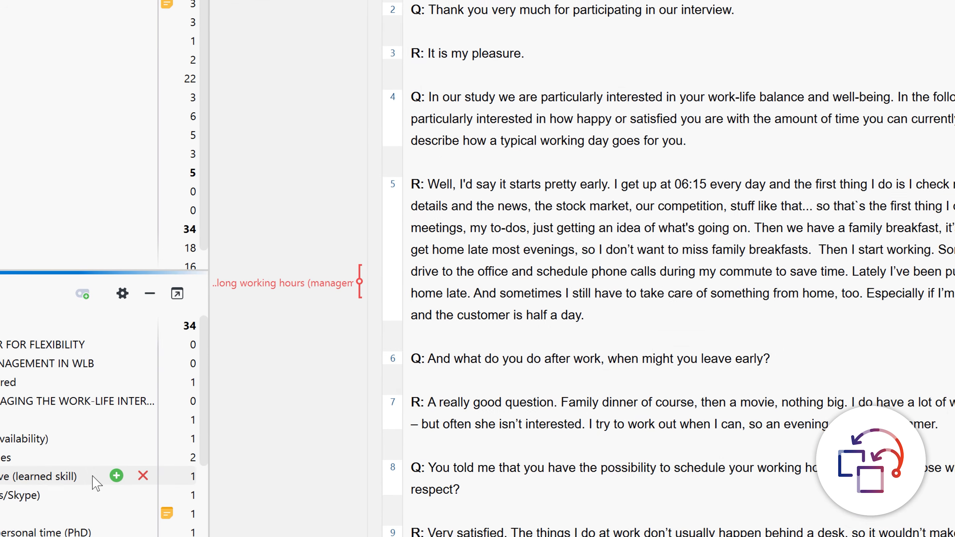
Move the codes from "desire for more flexibility" through "value of flextime for appointments" under "SCHEDULE AUTONOMY = DRIVER FOR FLEXIBILITY"
{"action": "scroll", "coordinate": [182, 409], "scroll_direction": "down", "scroll_amount": 2}
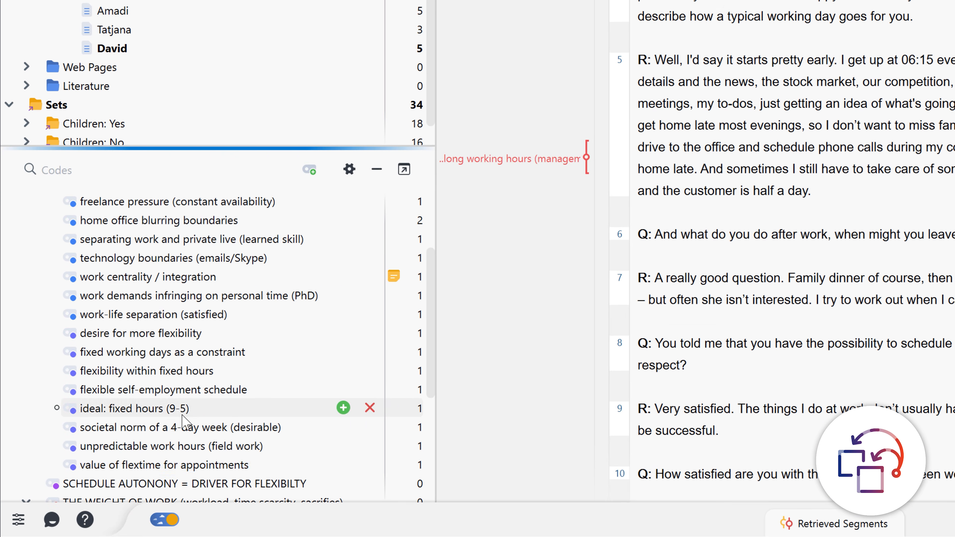
{"action": "left_click", "coordinate": [157, 465]}
{"action": "left_click", "coordinate": [141, 333], "text": "shift"}
{"action": "left_click_drag", "start_coordinate": [141, 333], "coordinate": [135, 222]}
{"action": "left_click", "coordinate": [22, 297]}
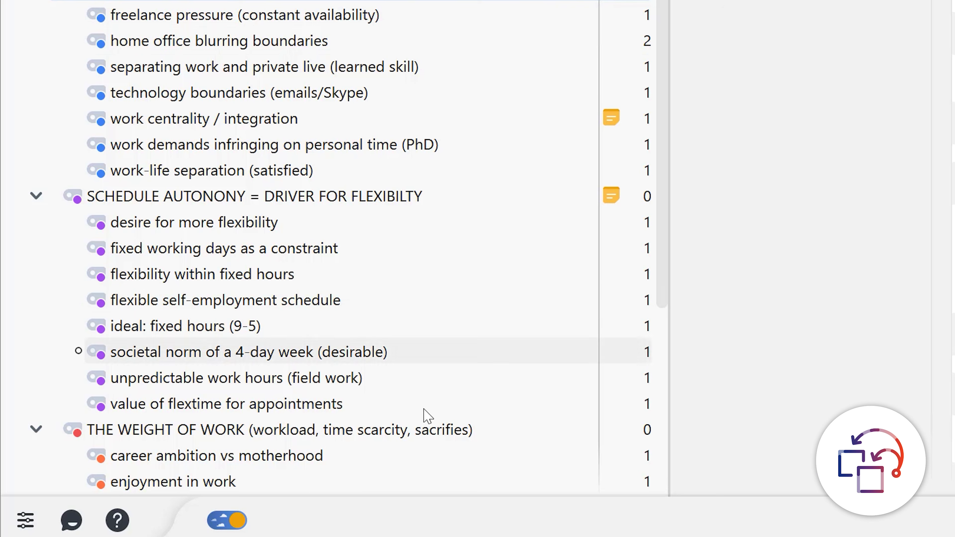
{"action": "left_click_drag", "start_coordinate": [194, 482], "coordinate": [257, 2]}
{"action": "left_click_drag", "start_coordinate": [575, 248], "coordinate": [564, 273]}
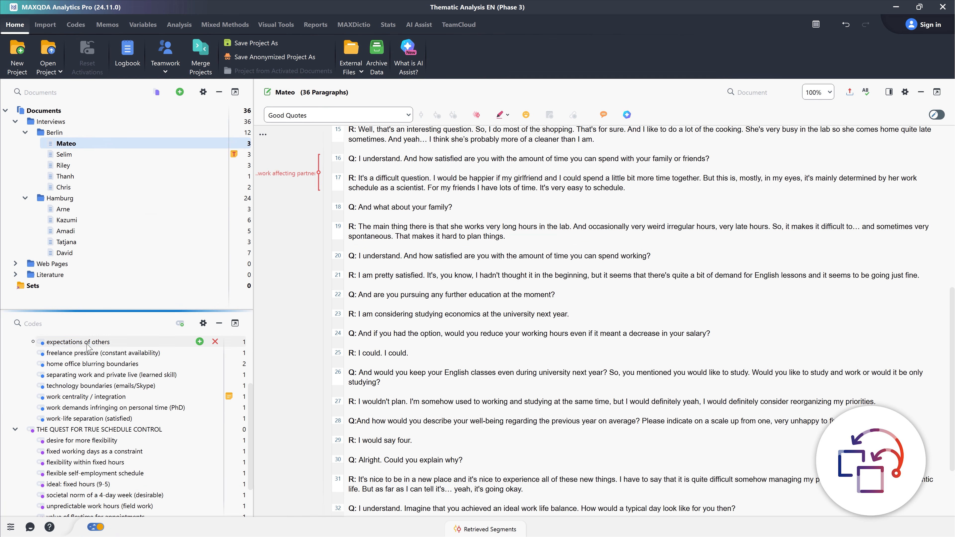
Delete the code "expectations of others" from the work-life integration theme
{"action": "right_click", "coordinate": [87, 342]}
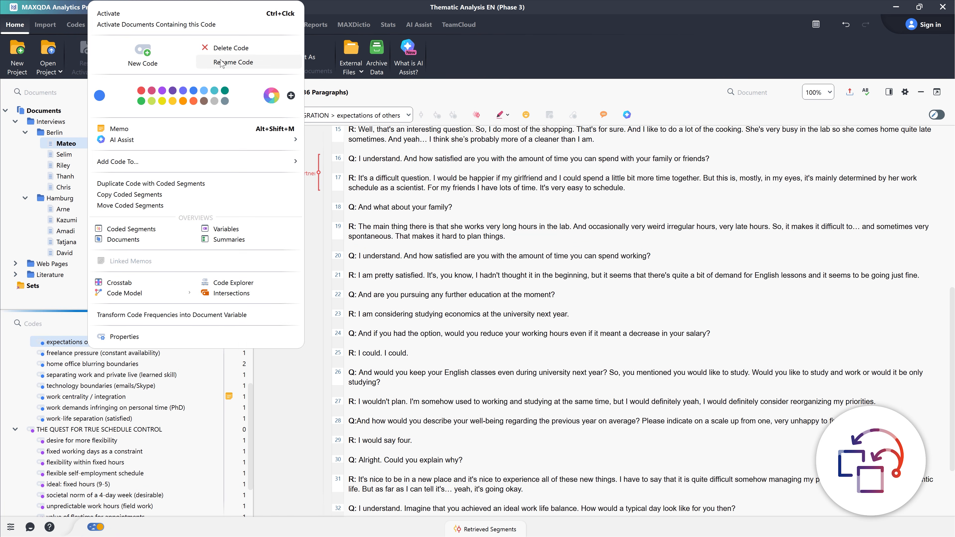
{"action": "left_click", "coordinate": [225, 48]}
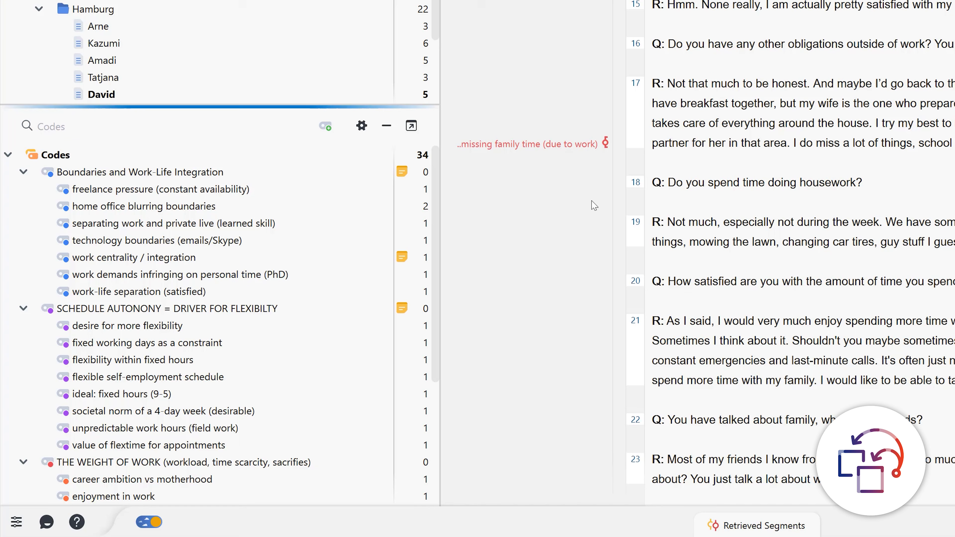
Rename the code "BOUNDARIES AND WORK-LIFE INTEGRATION" as "PERMEABLE BOUNDARIES - MANAGING THE WORK-LIFE INTERFACE"
{"action": "left_click", "coordinate": [139, 172]}
{"action": "left_click", "coordinate": [139, 172]}
{"action": "type", "text": "P"}
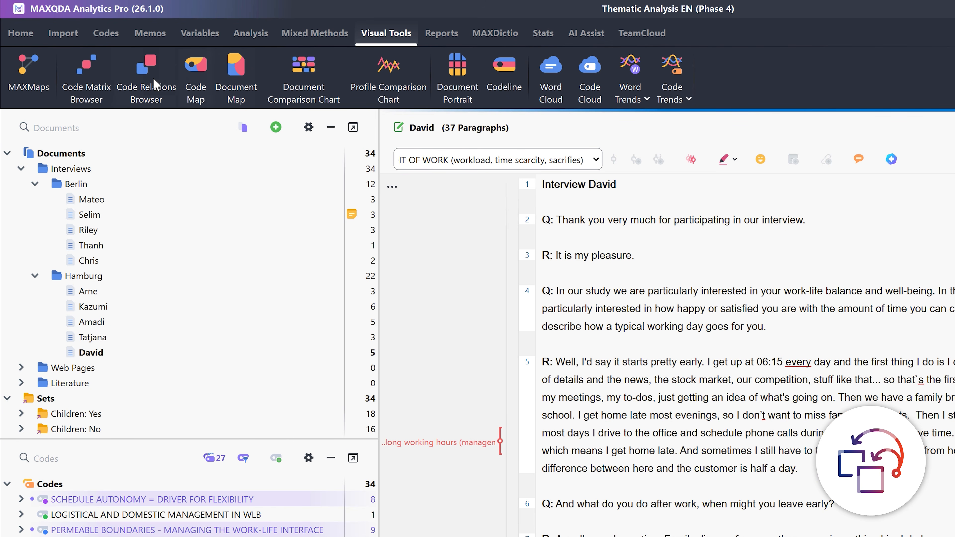
Compare the activated codes across the two document sets in a Code Matrix Browser, widening the columns to show full names
{"action": "left_click", "coordinate": [86, 81]}
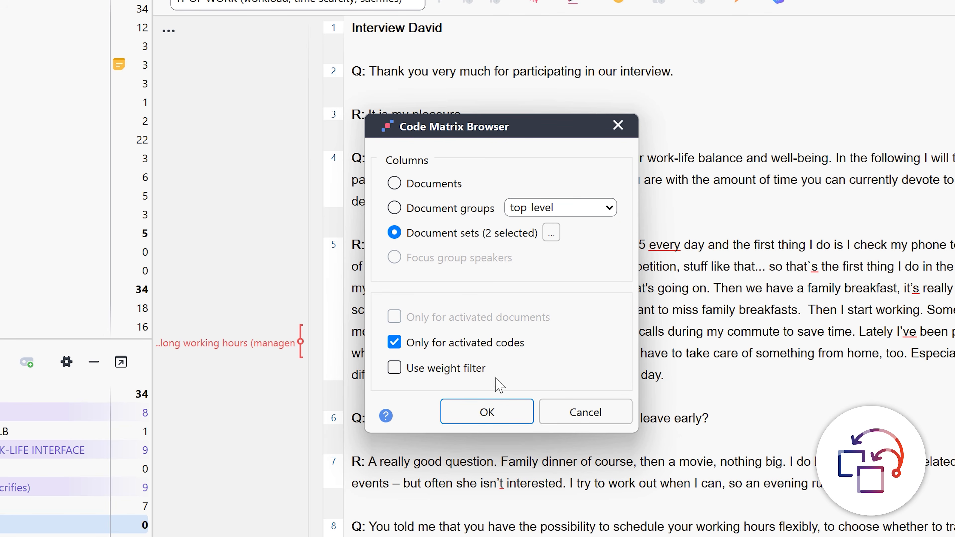
{"action": "left_click", "coordinate": [486, 411]}
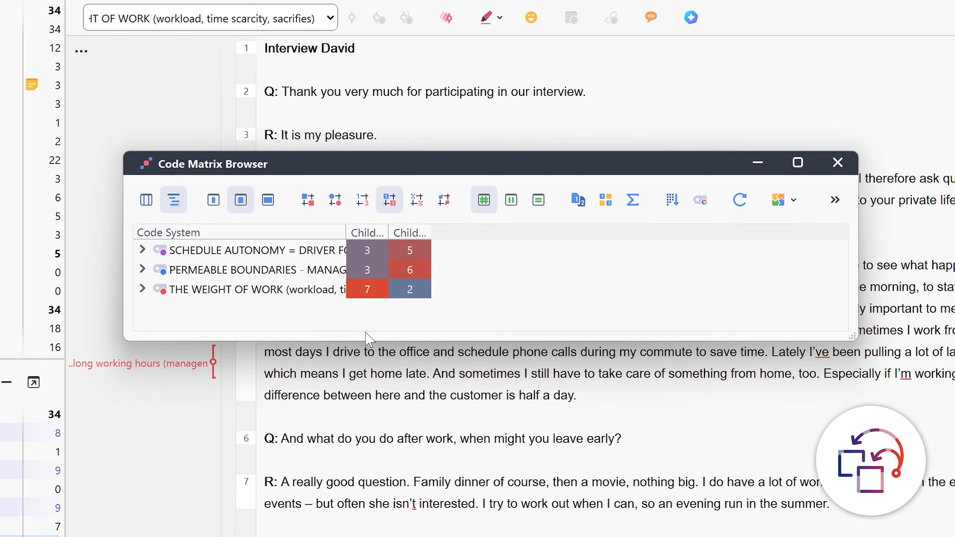
{"action": "left_click_drag", "start_coordinate": [345, 233], "coordinate": [702, 227]}
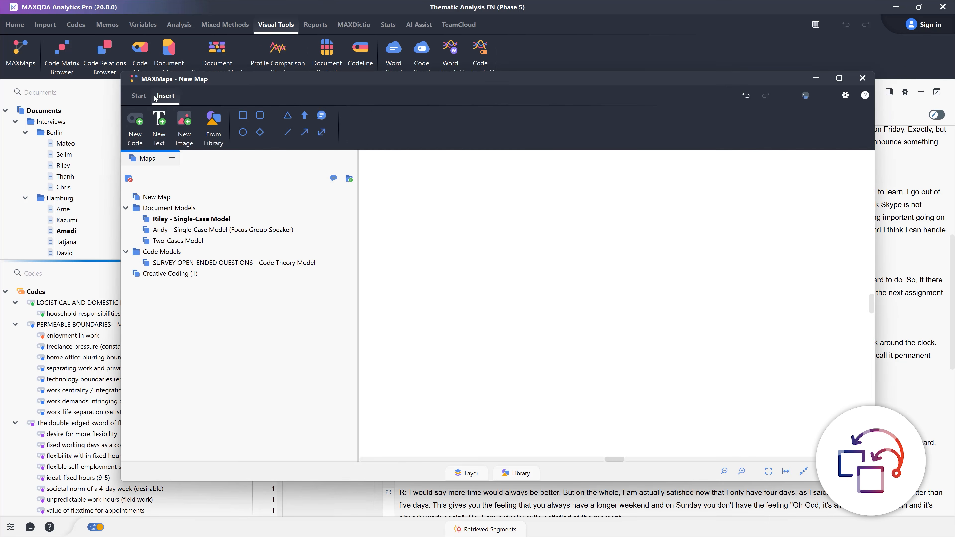
Center-align the map title "Understanding work-life balance experiences" and place it at the top middle of the new map
{"action": "left_click", "coordinate": [203, 96]}
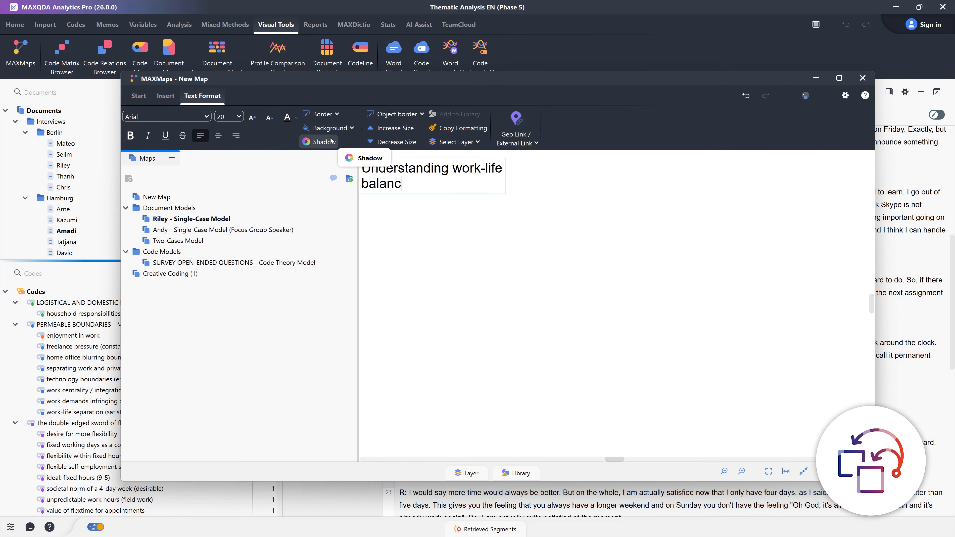
{"action": "left_click", "coordinate": [218, 136]}
{"action": "left_click", "coordinate": [404, 219]}
{"action": "left_click_drag", "start_coordinate": [390, 183], "coordinate": [612, 186]}
{"action": "left_click", "coordinate": [579, 209]}
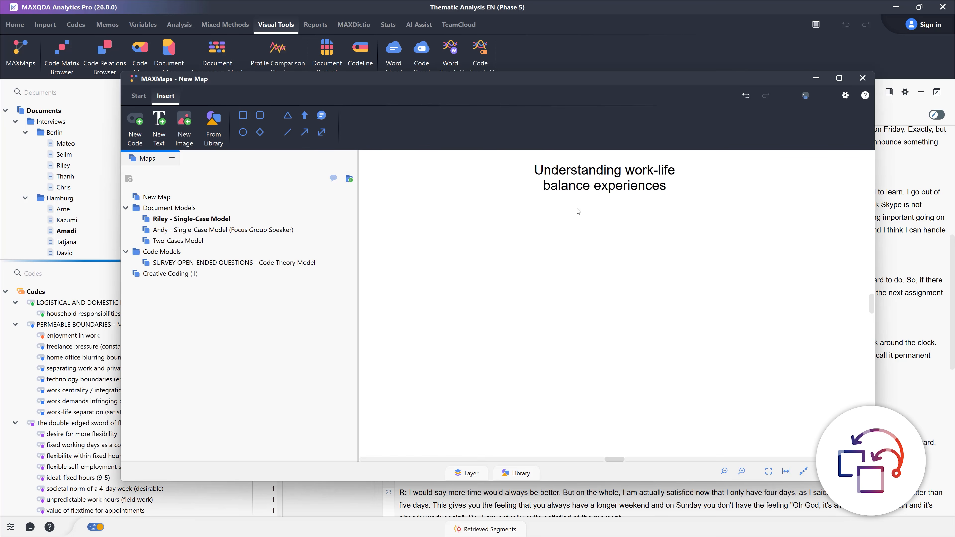
Add the code "The double-edged sword of flexibility" to the map below the title and start a new text element
{"action": "left_click_drag", "start_coordinate": [75, 423], "coordinate": [466, 246]}
{"action": "left_click", "coordinate": [159, 128]}
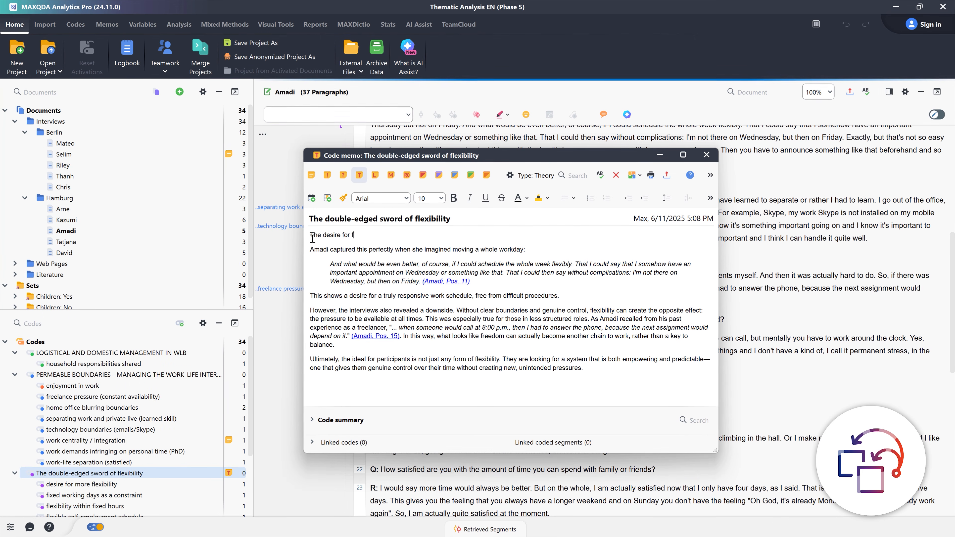
Write the opening paragraph of the theory memo "The double-edged sword of flexibility", tying flexibility's real value to participants' actual control over their schedule
{"action": "type", "text": "lexibility was a central theme in the interviews"}
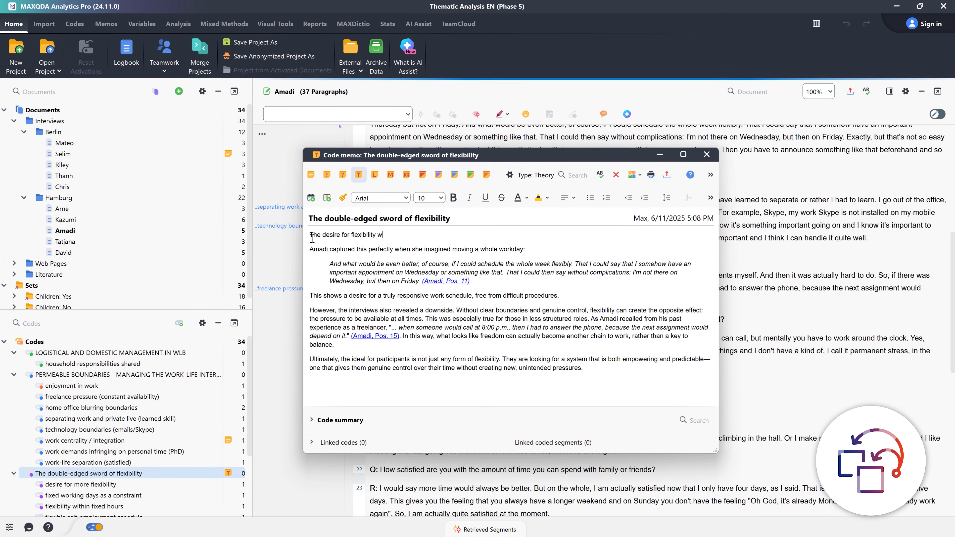
{"action": "type", "text": ", but it's not as simple as it sounds. "}
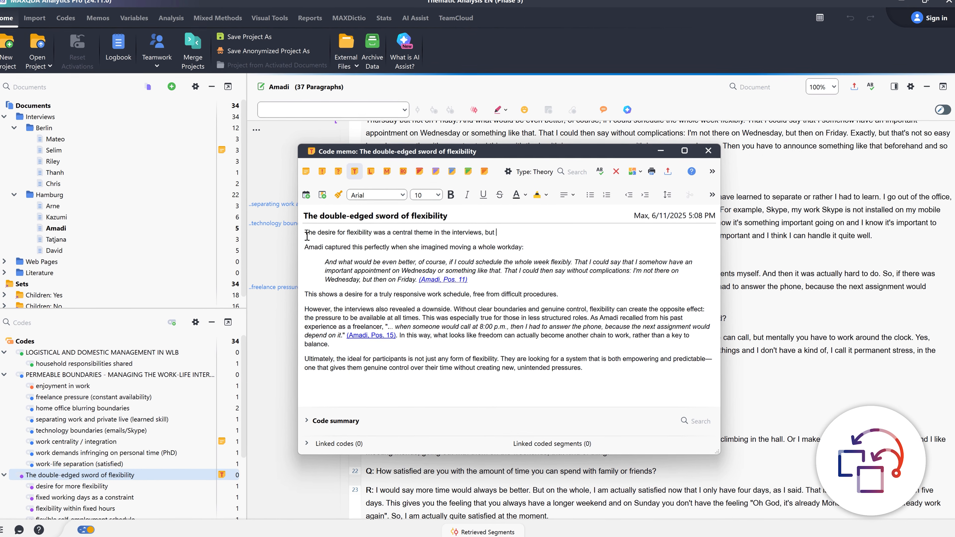
{"action": "type", "text": "For many participants, the real v"}
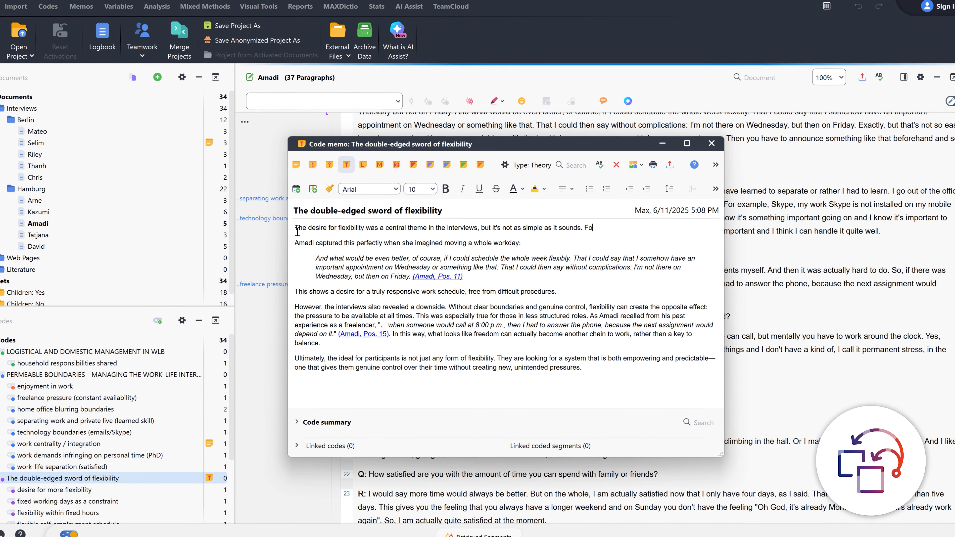
{"action": "type", "text": "alue of flexibility depends on how m"}
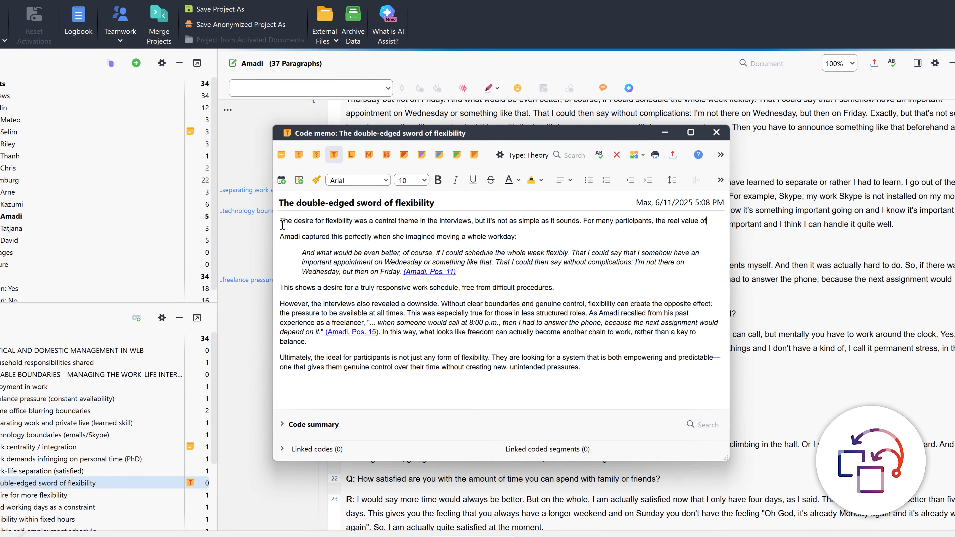
{"action": "type", "text": "uch actual control they"}
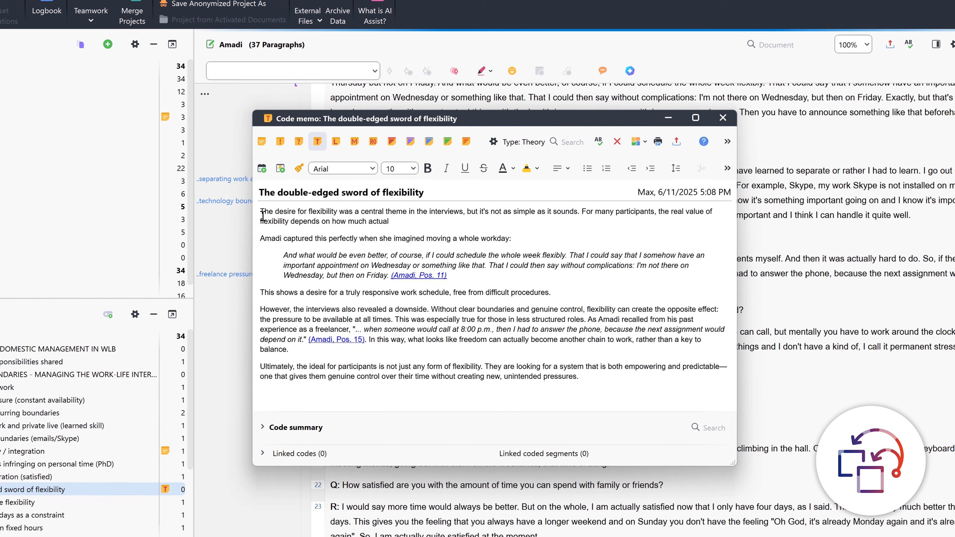
{"action": "type", "text": " have over their schedule. They wante"}
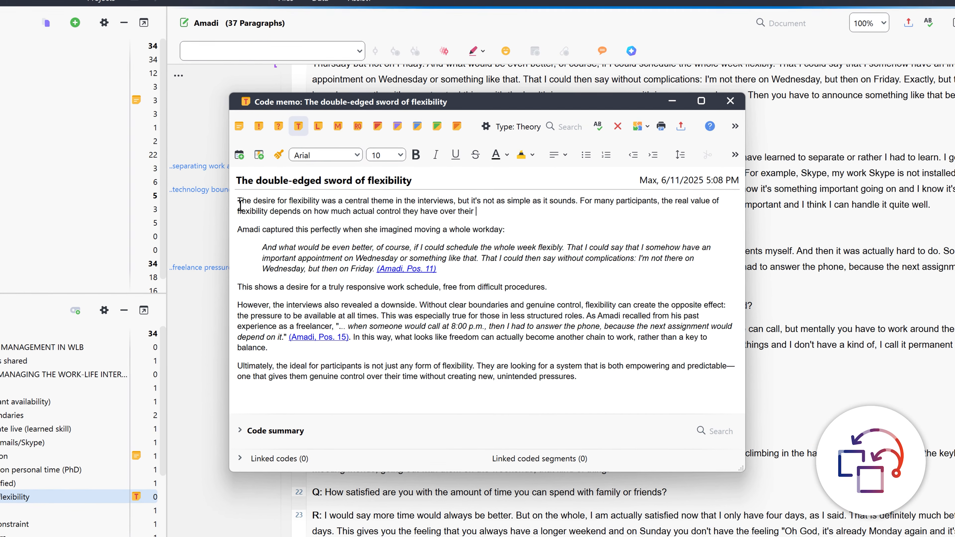
{"action": "type", "text": "d more than just basic flextime; they expres"}
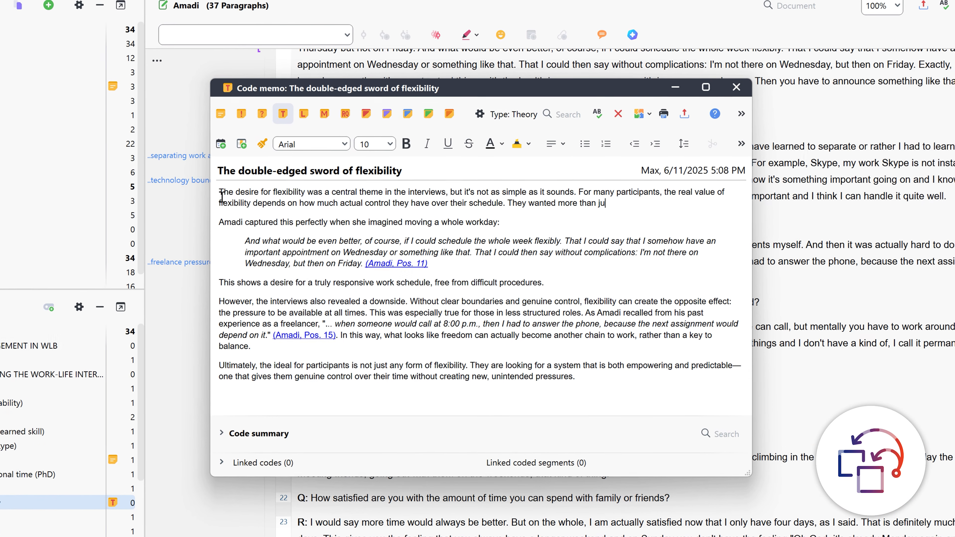
{"action": "type", "text": "sed a strong wish for the power"}
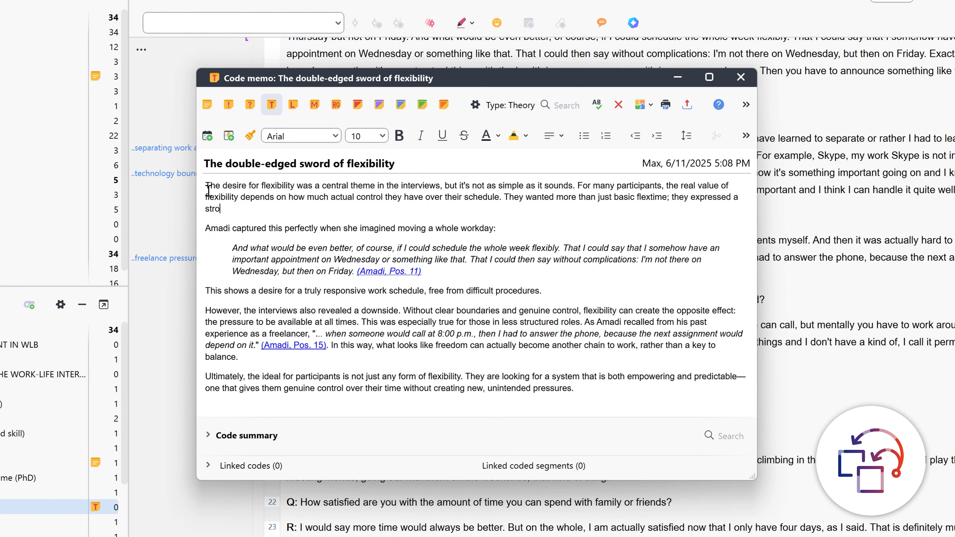
{"action": "type", "text": " to truly fit their work around their "}
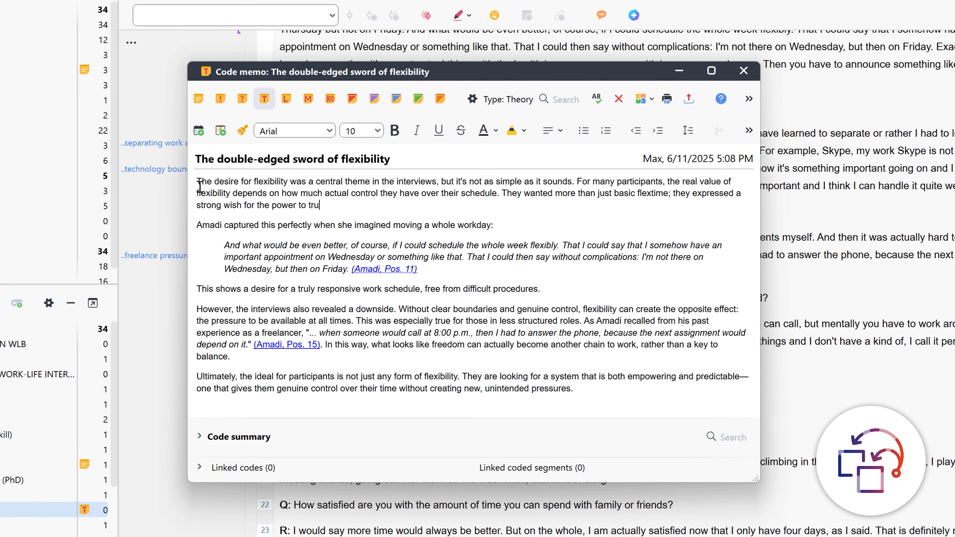
{"action": "type", "text": "lives."}
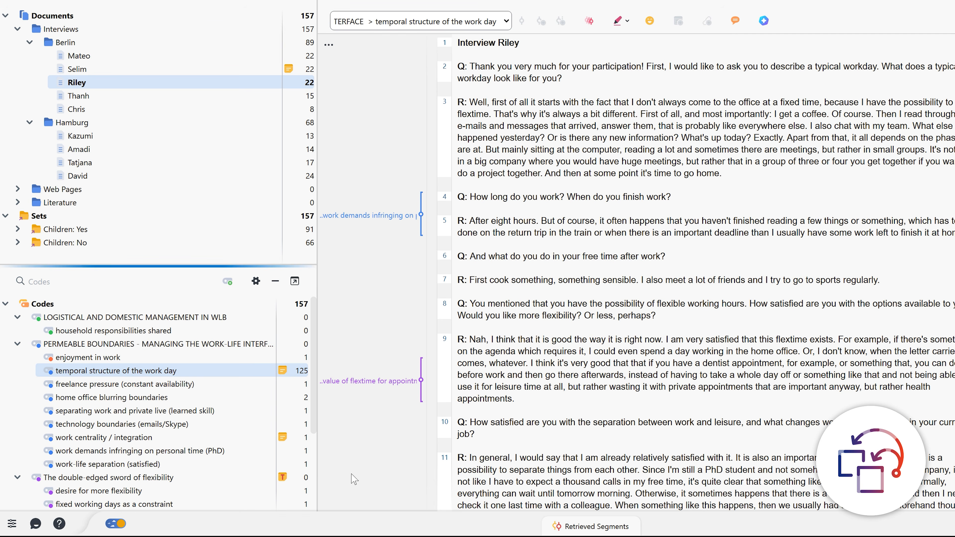
Ask AI Assist in a chat with the segments coded "temporal structure of the work day" about reoccurring structuring events among the interviewees
{"action": "right_click", "coordinate": [84, 373]}
{"action": "mouse_move", "coordinate": [237, 92]}
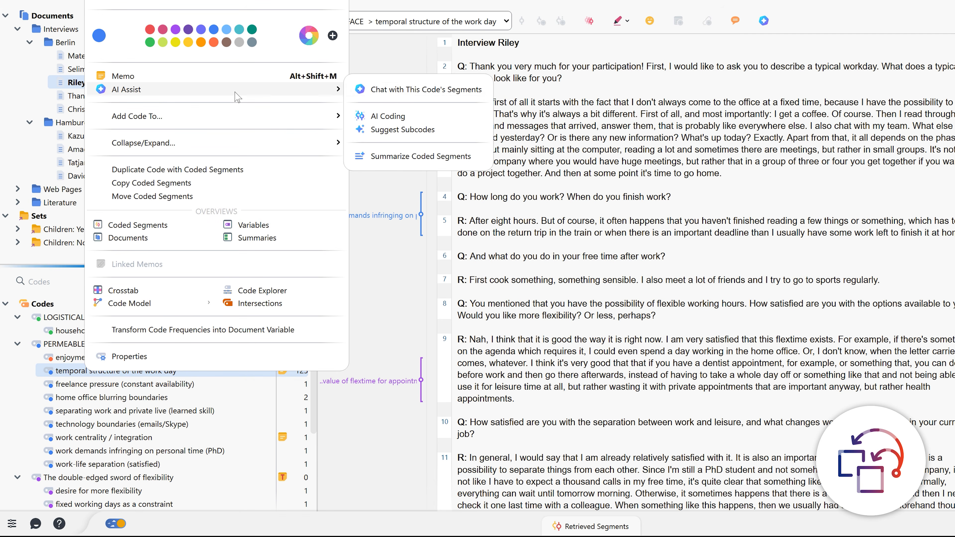
{"action": "left_click", "coordinate": [388, 91]}
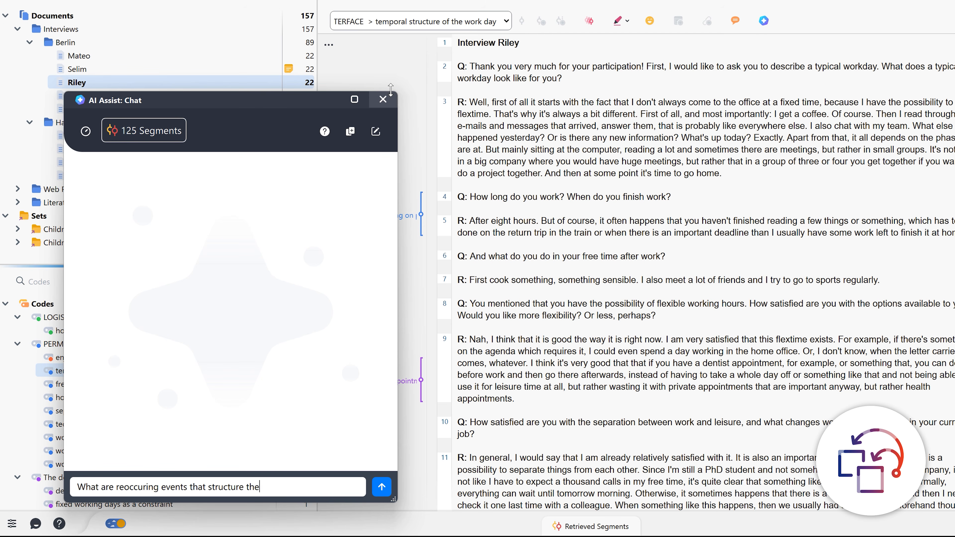
{"action": "type", "text": "iewees?"}
{"action": "key", "text": "Return"}
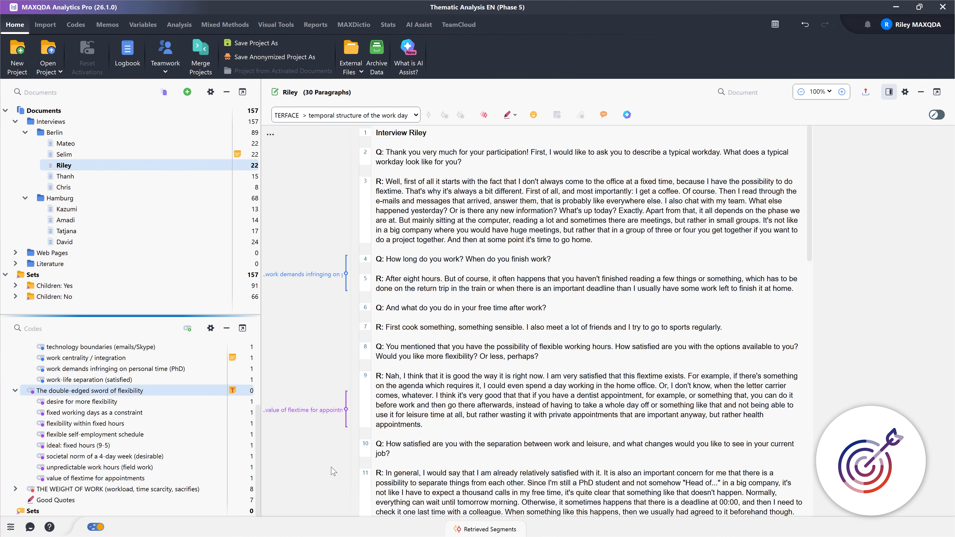
Open the theory memo attached to the code "The double-edged sword of flexibility"
{"action": "double_click", "coordinate": [233, 391]}
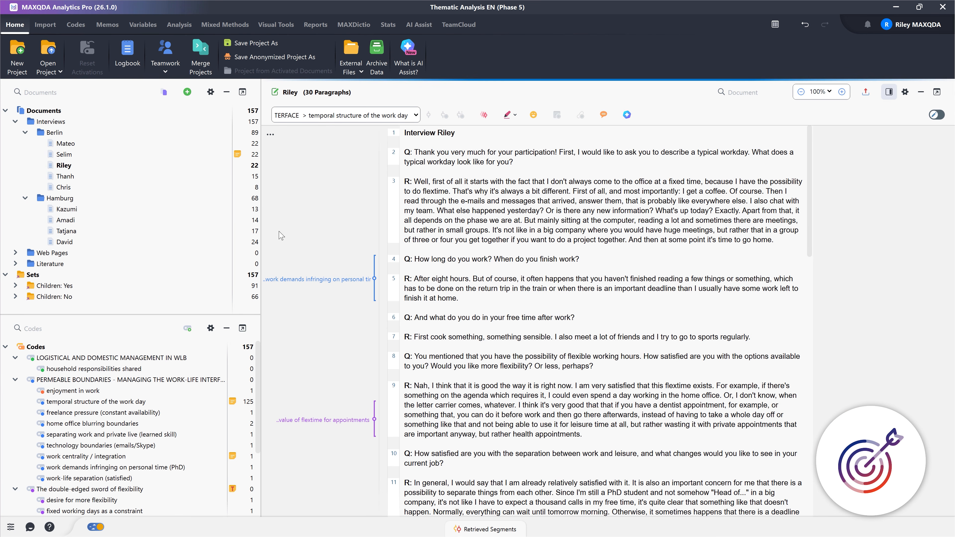
Bring up the AI Assist options for the currently open Berlin interview document
{"action": "right_click", "coordinate": [66, 168]}
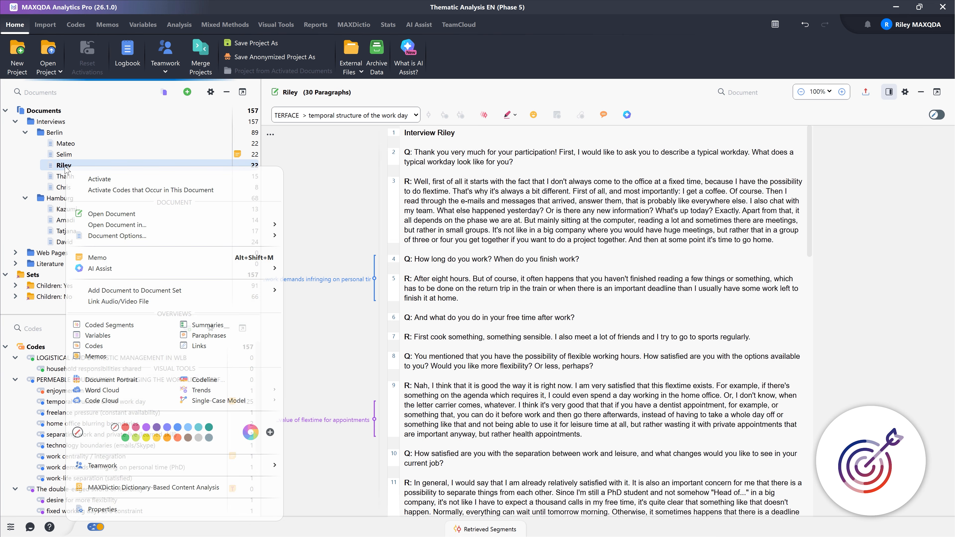
{"action": "mouse_move", "coordinate": [128, 270]}
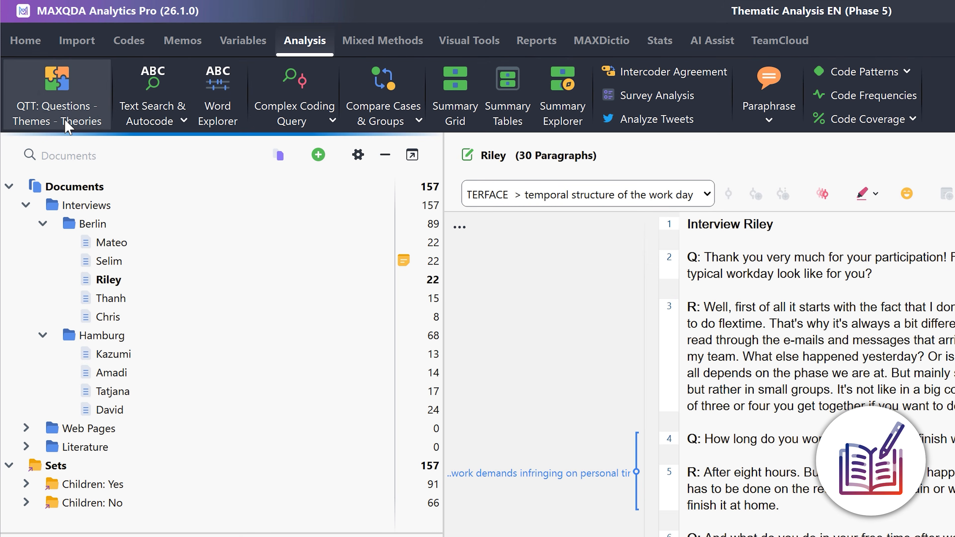
Open Questions - Themes - Theories and add the theme's code to Codes & Themes in the "Theme 3" worksheet
{"action": "left_click", "coordinate": [75, 124]}
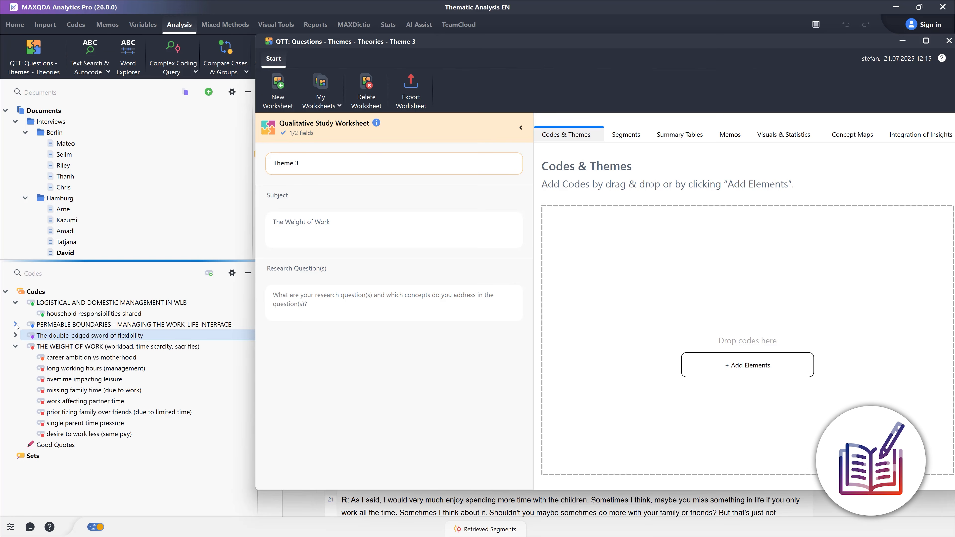
{"action": "left_click", "coordinate": [15, 325]}
{"action": "left_click_drag", "start_coordinate": [91, 334], "coordinate": [763, 386]}
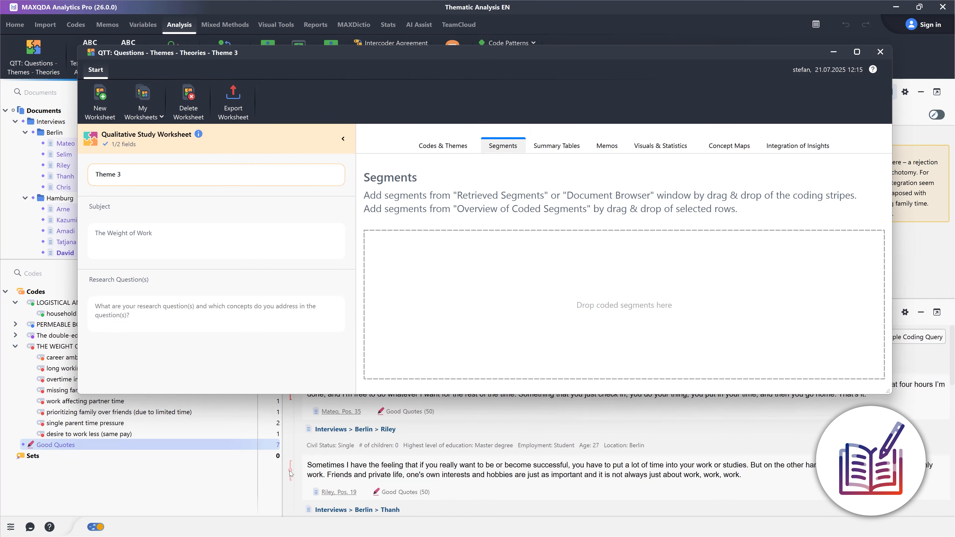
Add the retrieved "Good Quotes" segment from position 19 of the Berlin interview to the Segments section of the "Theme 3" worksheet
{"action": "left_click_drag", "start_coordinate": [291, 474], "coordinate": [387, 337]}
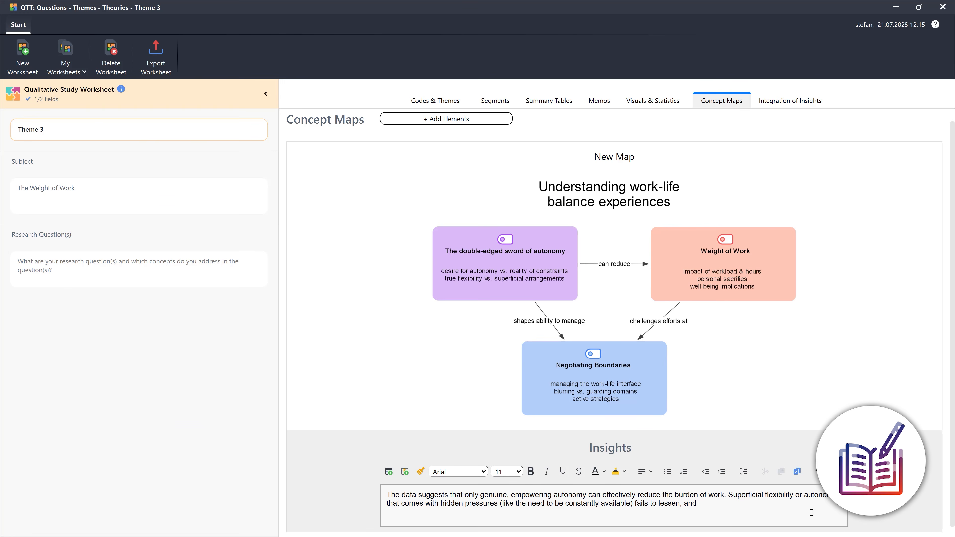
Continue the concept map's insight text in the "Theme 3" worksheet with "can sometimes even increase the percieved workload and stress,"
{"action": "type", "text": "metimes even i"}
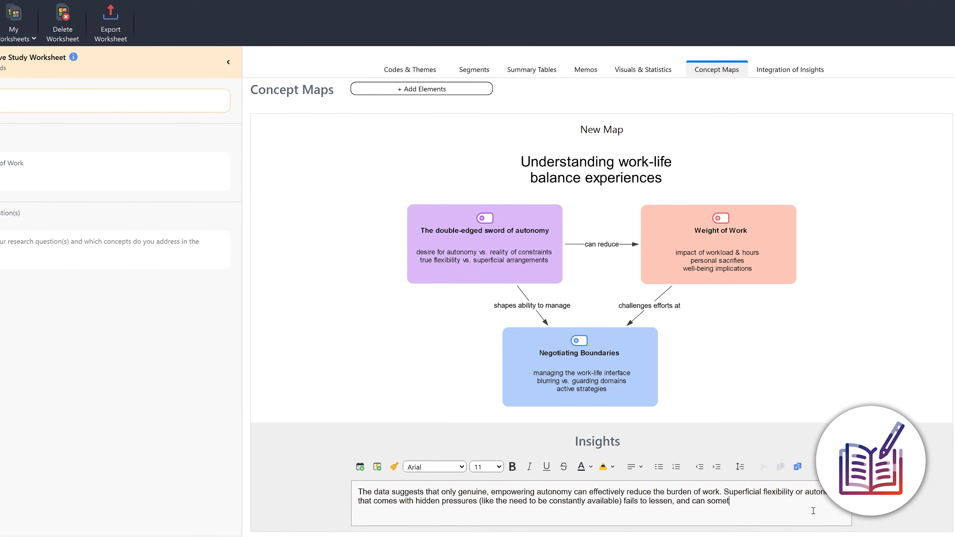
{"action": "type", "text": "ncrease the "}
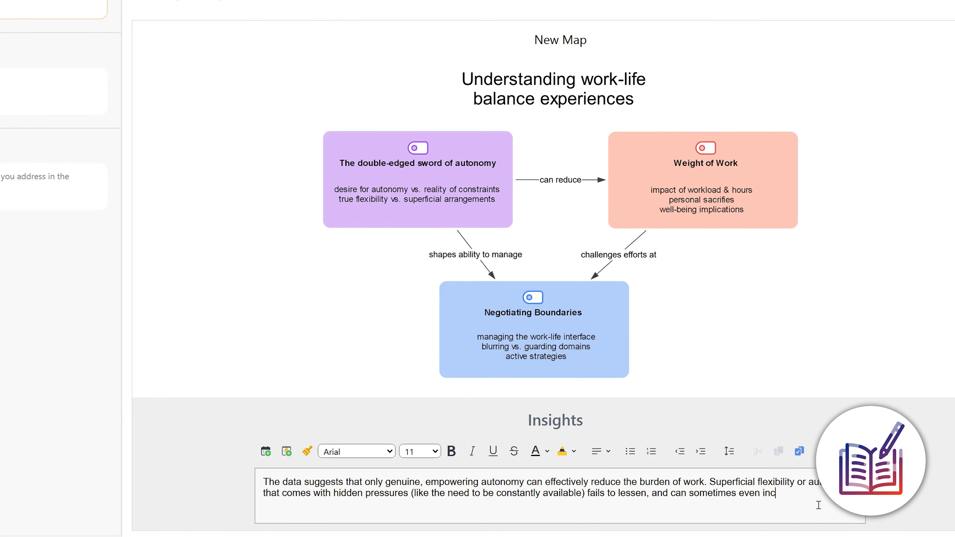
{"action": "type", "text": "percieved "}
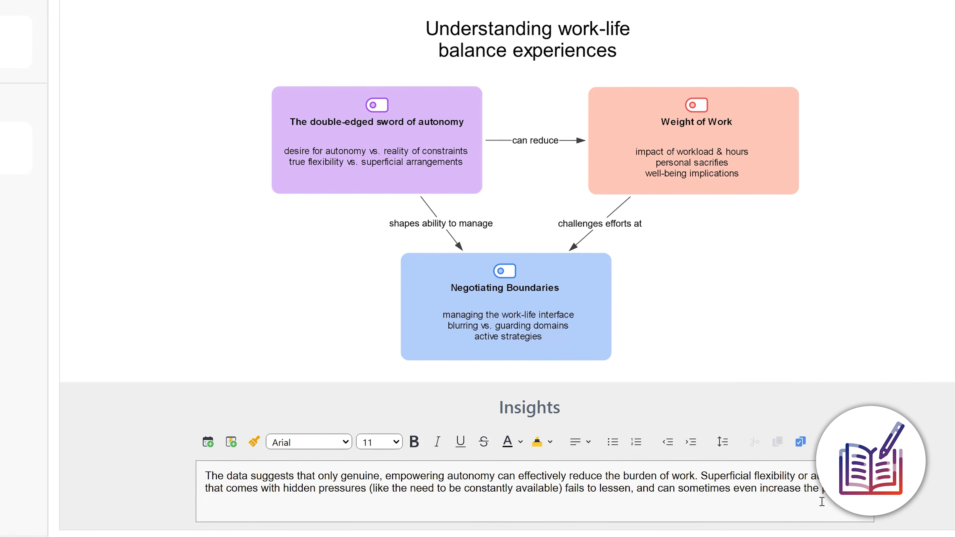
{"action": "type", "text": "workload and s"}
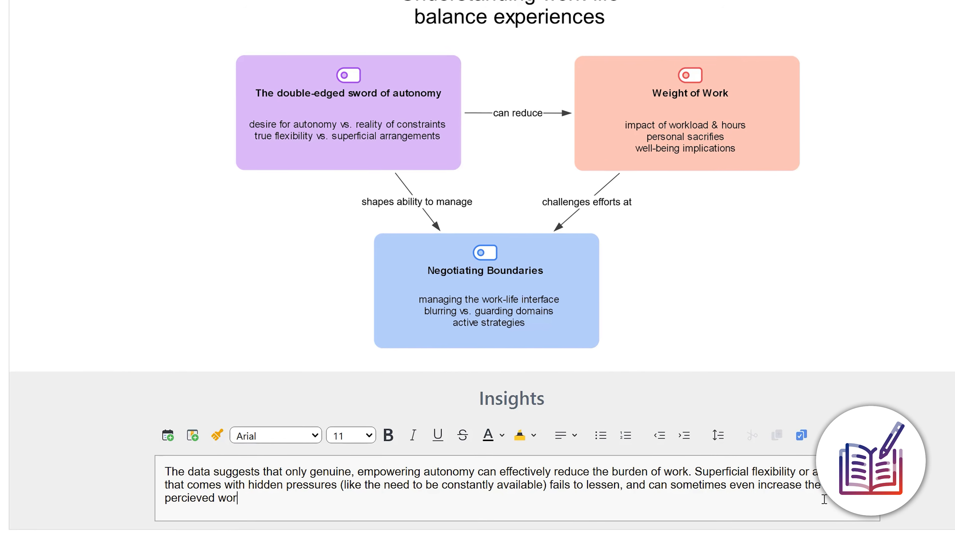
{"action": "type", "text": "tress,"}
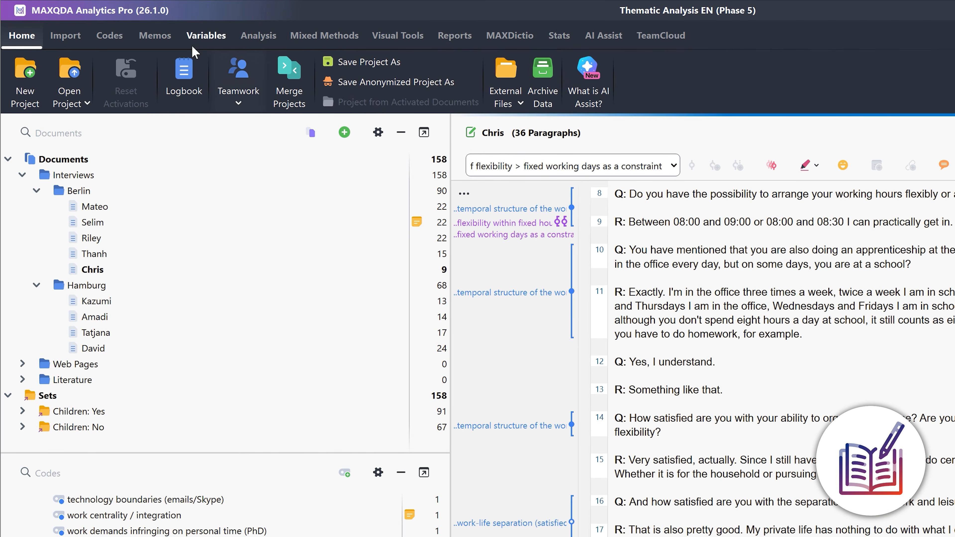
Display all project memos in the Memo Manager and open the code memo "PERMEABLE BOUNDARIES - MANAGING THE WORK-LIFE INTERFACE"
{"action": "left_click", "coordinate": [155, 35]}
{"action": "left_click", "coordinate": [72, 68]}
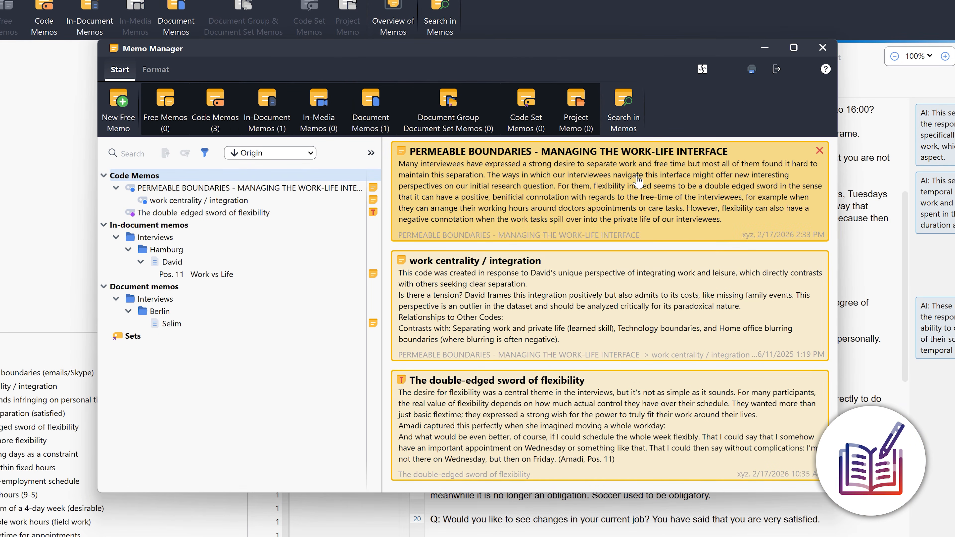
{"action": "left_click", "coordinate": [716, 280]}
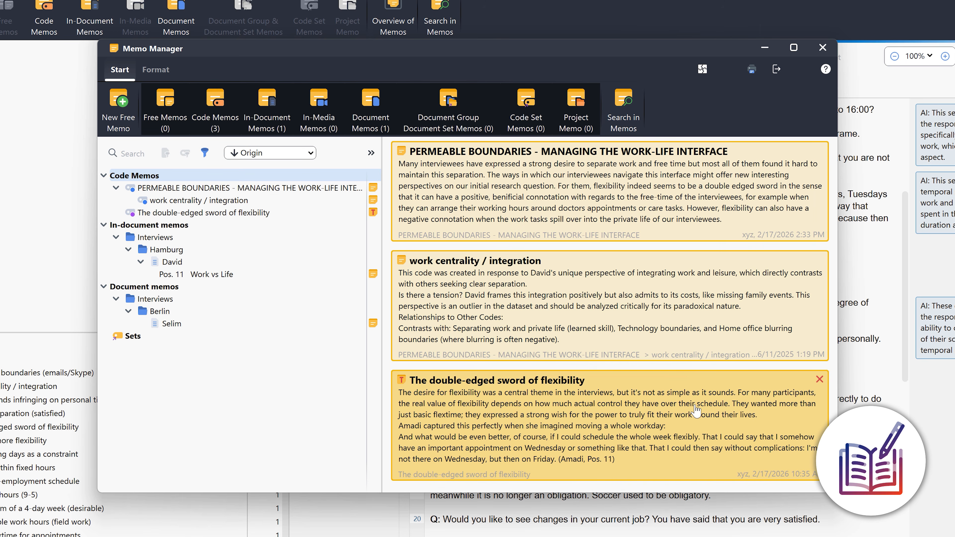
{"action": "left_click", "coordinate": [666, 202]}
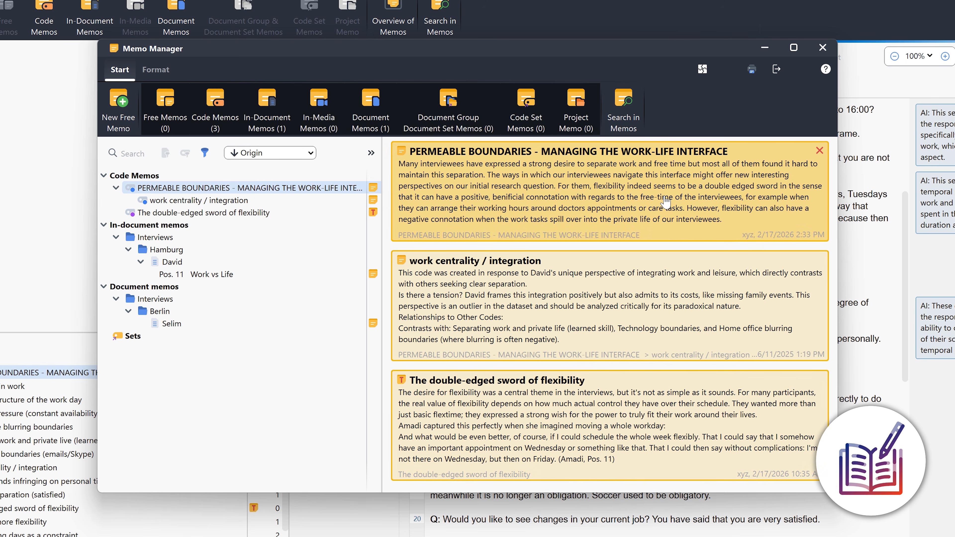
{"action": "double_click", "coordinate": [665, 202]}
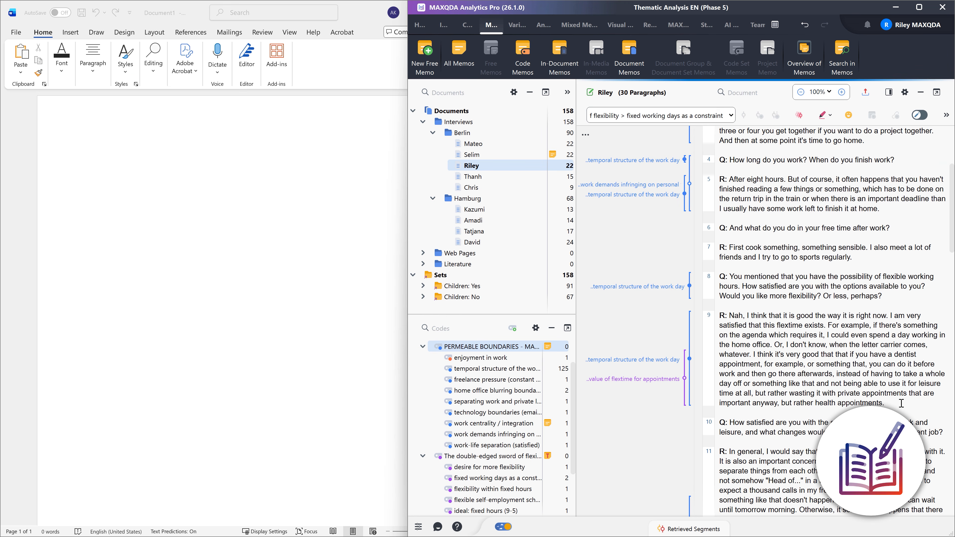
Copy the selected answer in paragraph 9 of the open Berlin interview, with its source reference, into the blank Word document
{"action": "left_click_drag", "start_coordinate": [899, 403], "coordinate": [244, 201]}
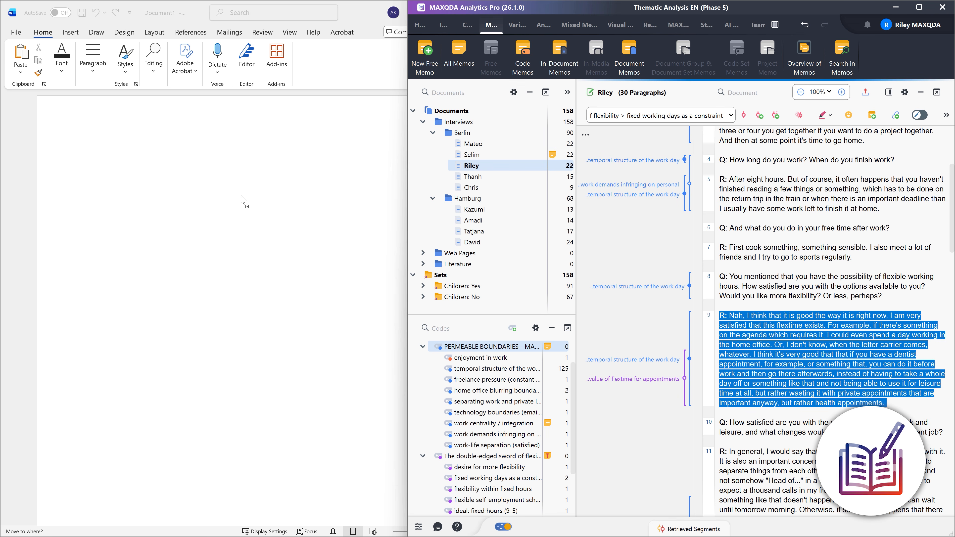
{"action": "left_click_drag", "start_coordinate": [171, 161], "coordinate": [171, 162]}
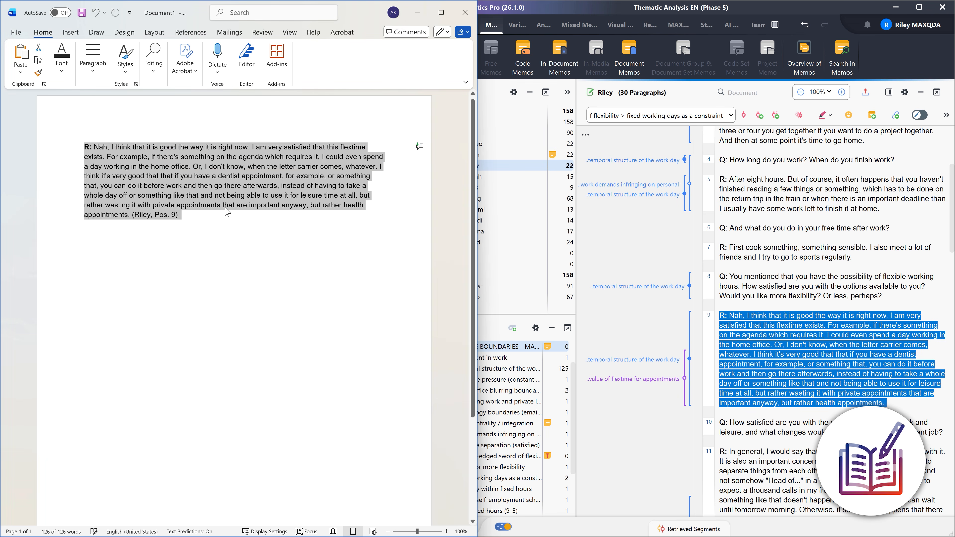
{"action": "left_click", "coordinate": [230, 223]}
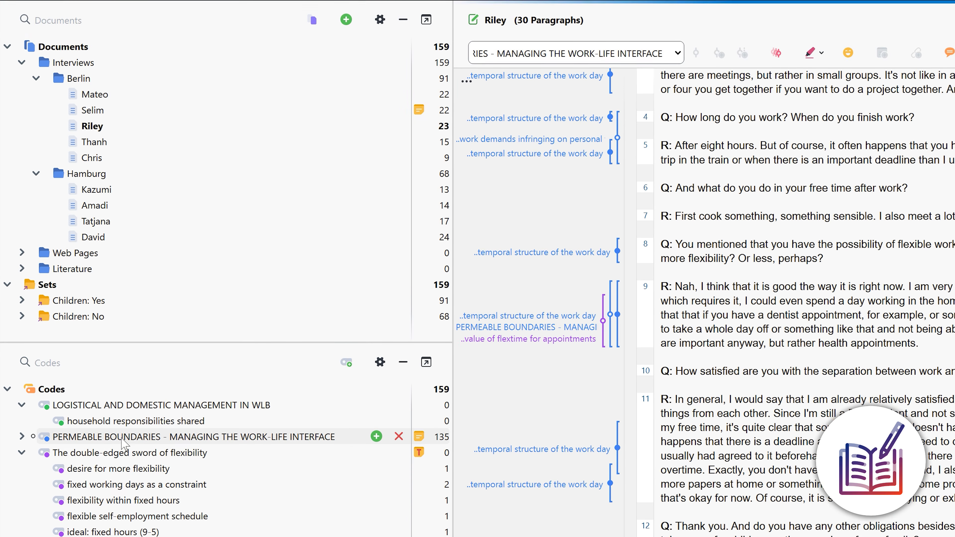
Have AI Assist summarize the coded segments of the code "PERMEABLE BOUNDARIES - MANAGING THE WORK-LIFE INTERFACE"
{"action": "right_click", "coordinate": [120, 403]}
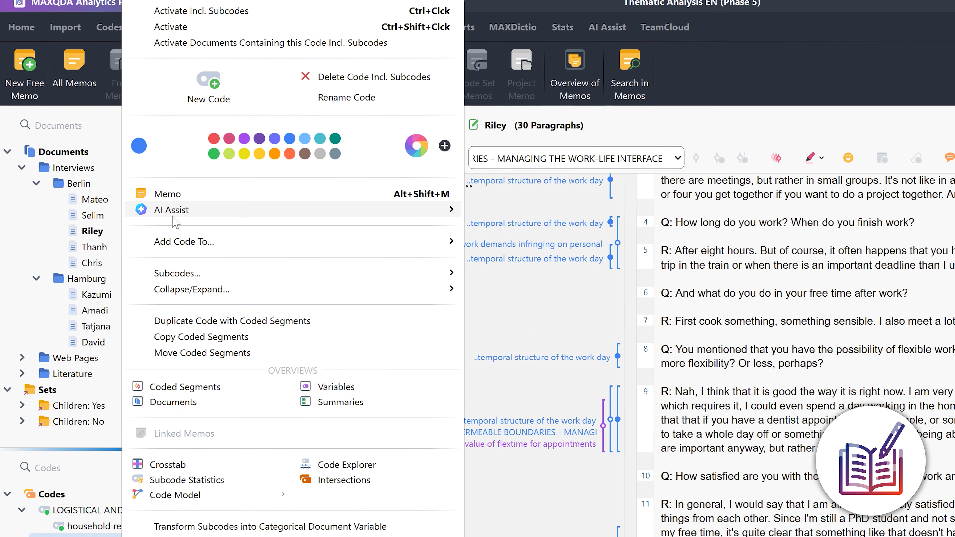
{"action": "mouse_move", "coordinate": [260, 210]}
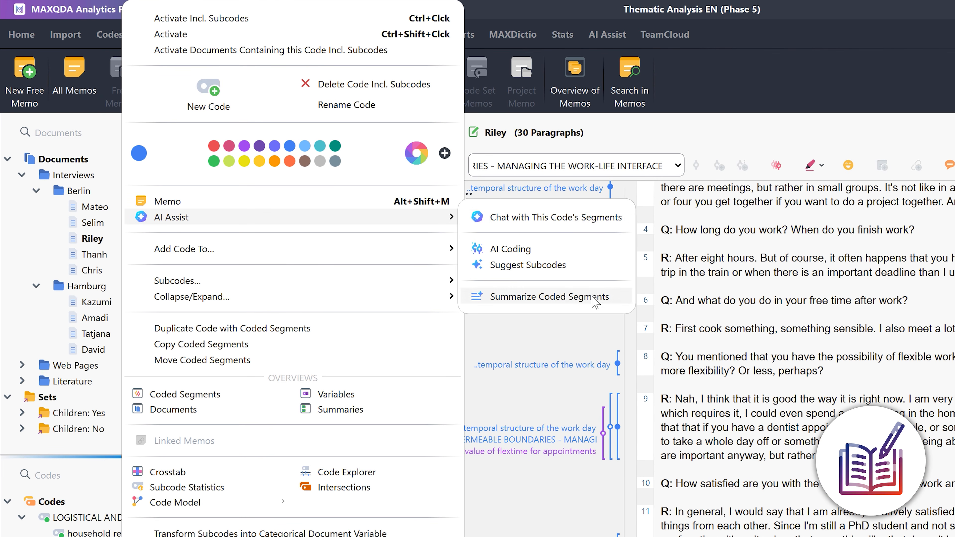
{"action": "left_click", "coordinate": [549, 297]}
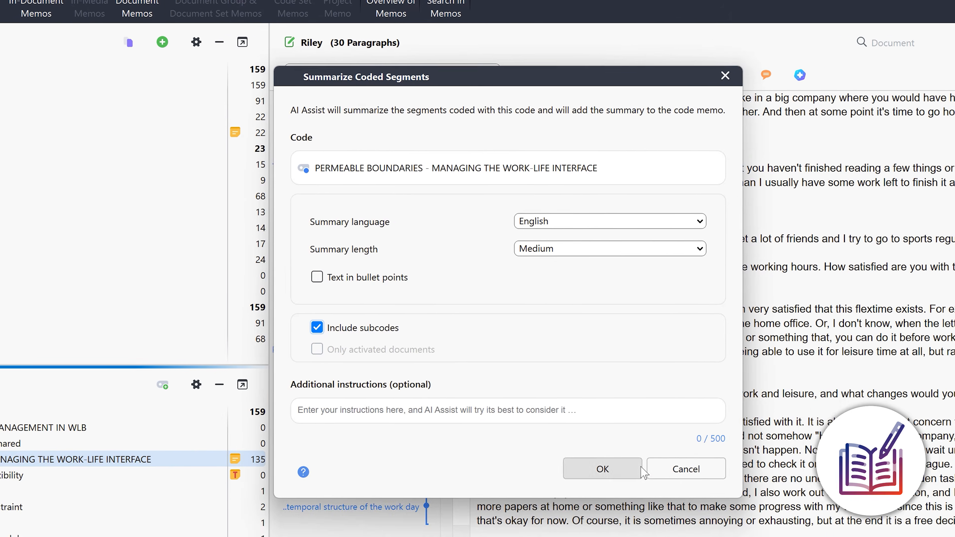
{"action": "left_click", "coordinate": [641, 469]}
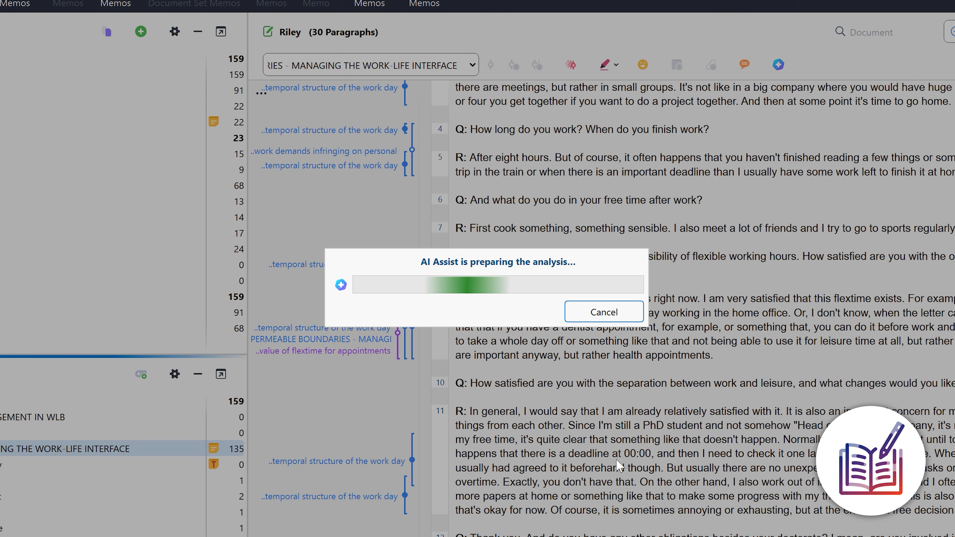